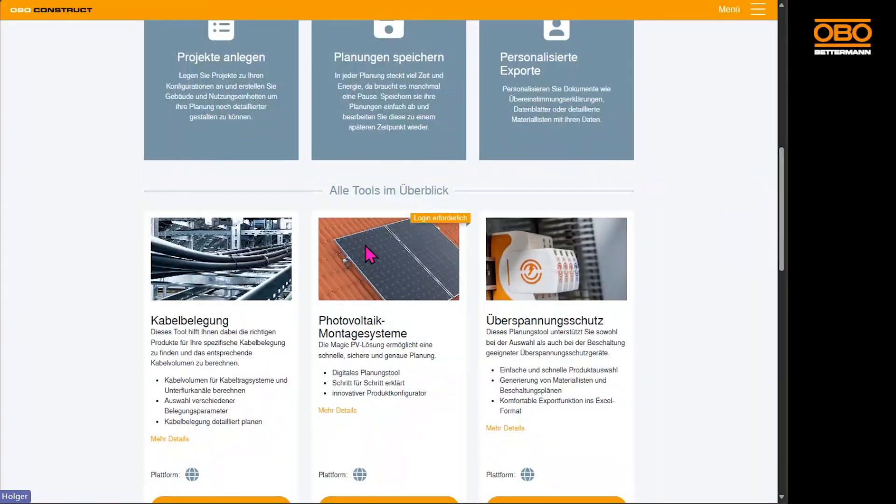
Open the Photovoltaik-Montagesysteme planning tool from the overview of all tools.
scroll(368, 248, "down", 1)
scroll(369, 250, "down", 2)
left_click(381, 401)
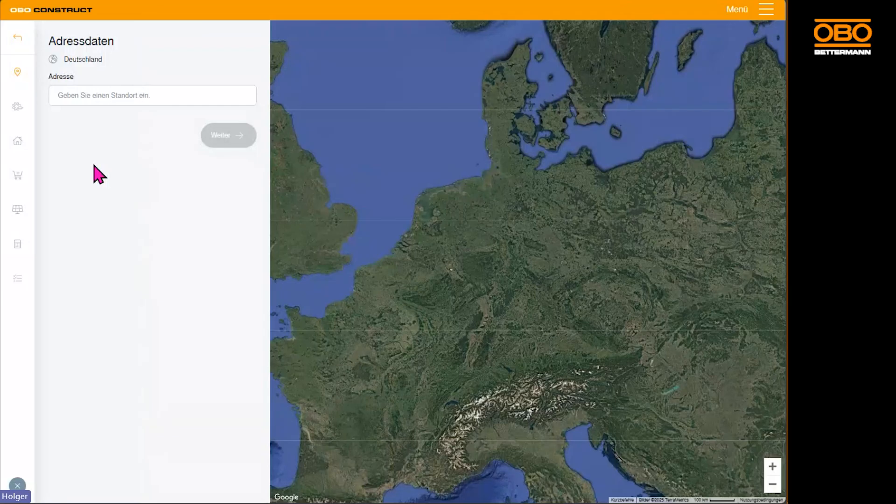
Enter the installation site's street in the address data and accept the suggested match in Menden.
left_click(105, 95)
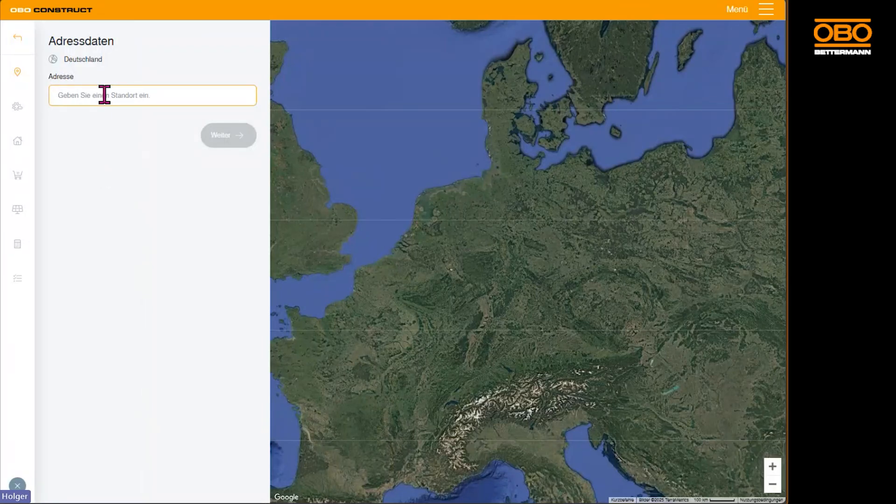
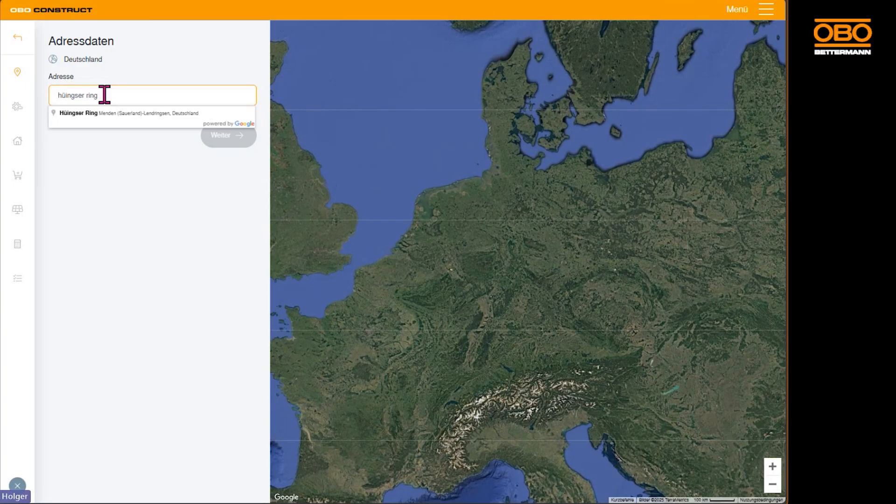
left_click(80, 113)
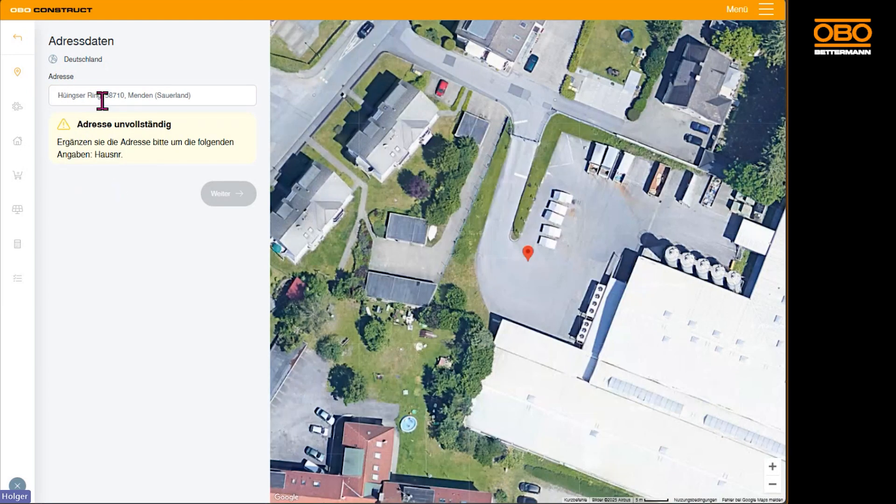
Add the house number to the site address, accept the completed suggestion and continue to the terrain selection.
left_click(102, 96)
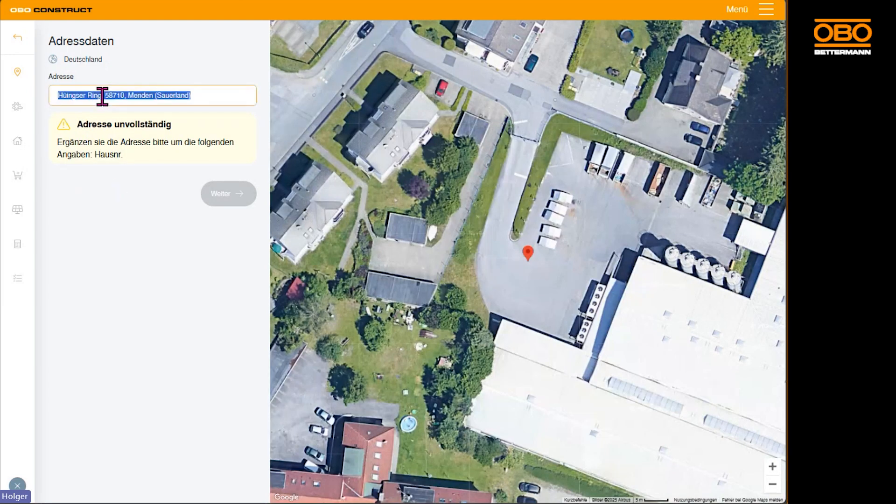
left_click(101, 96)
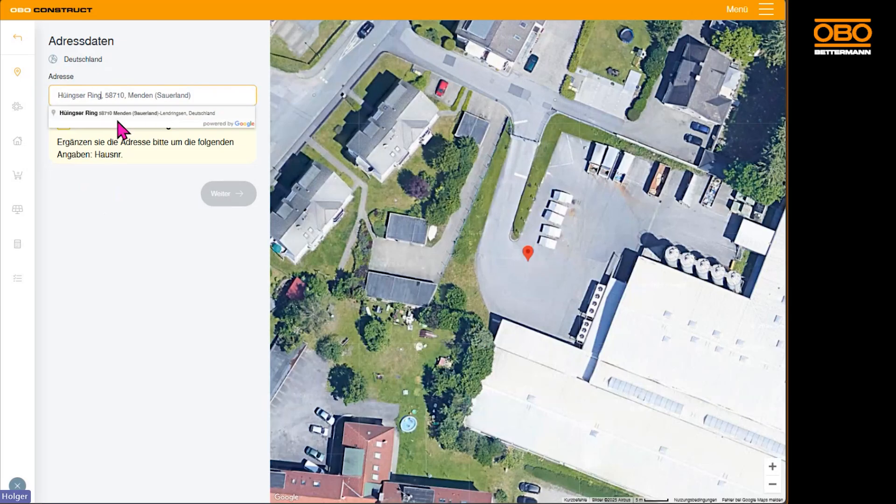
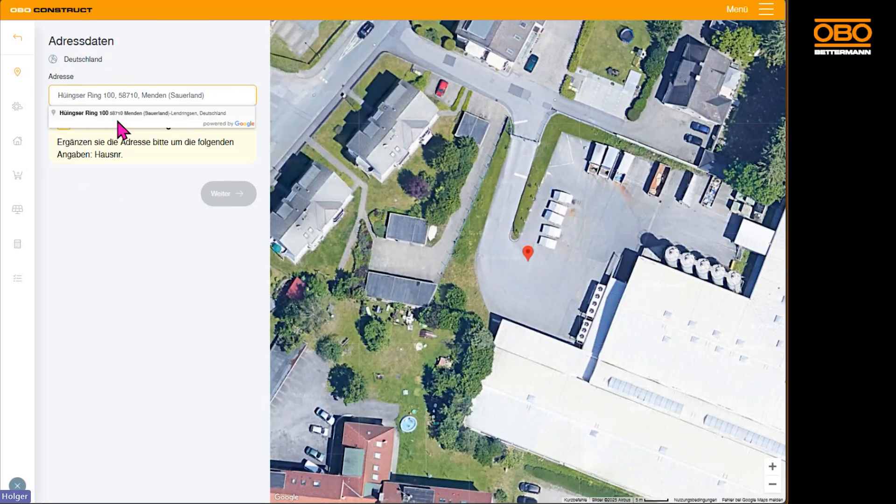
left_click(100, 115)
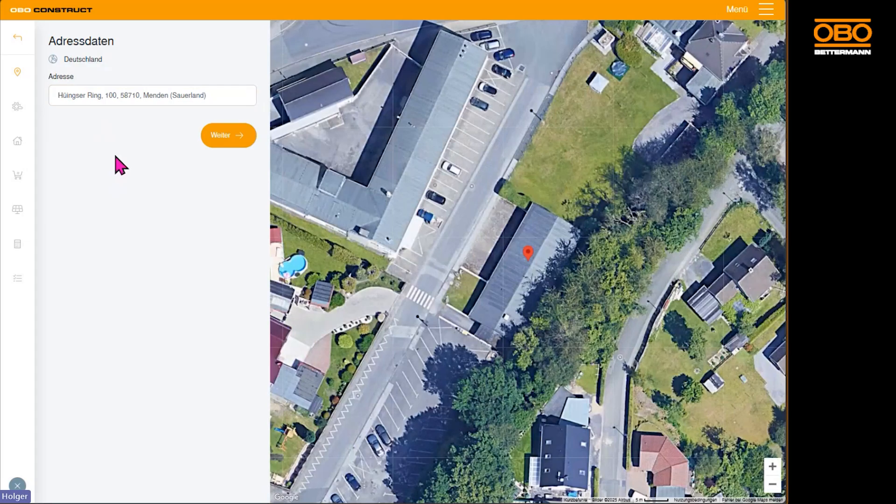
scroll(534, 263, "down", 1)
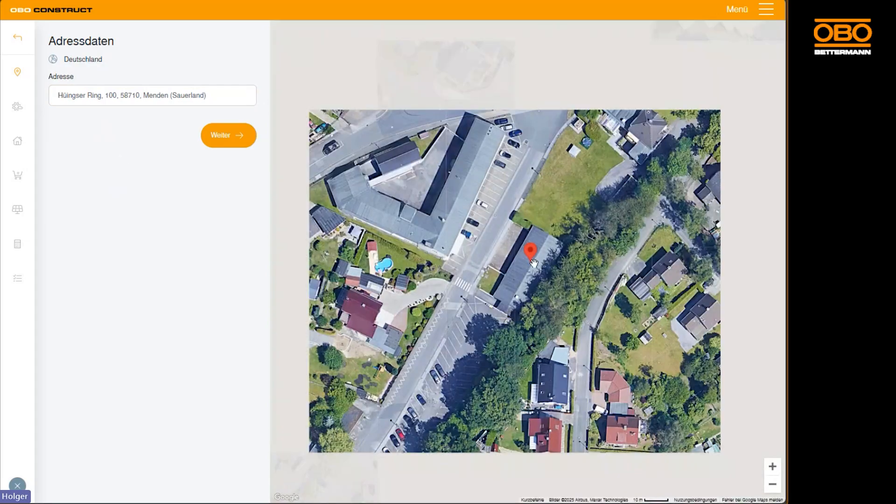
scroll(534, 263, "up", 1)
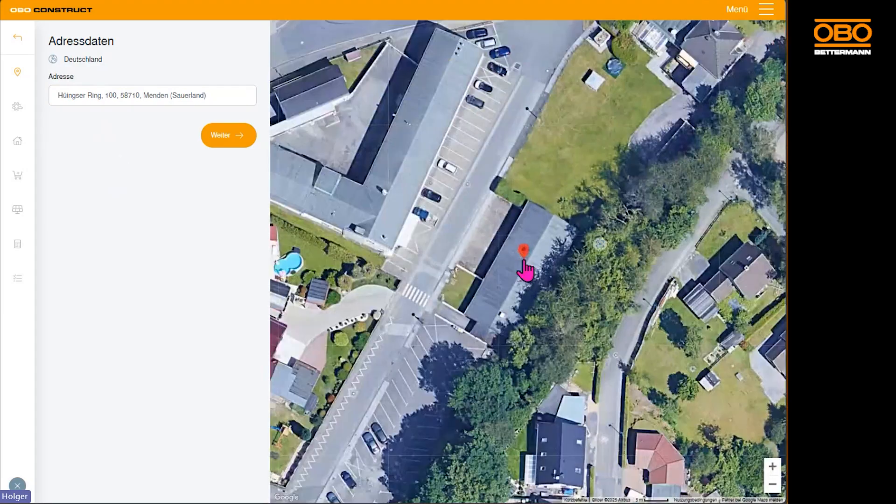
left_click(233, 136)
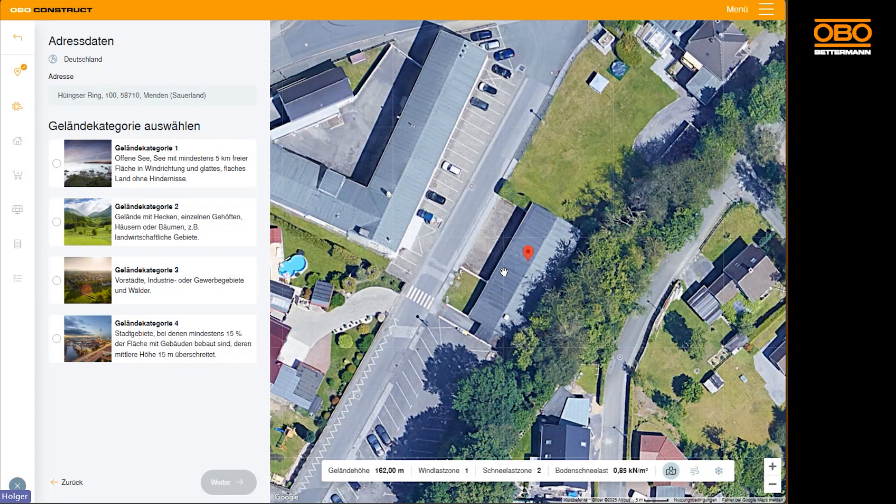
Choose Geländekategorie 3 for suburbs, industrial areas and forests, and continue to the roof configuration.
scroll(504, 272, "down", 1)
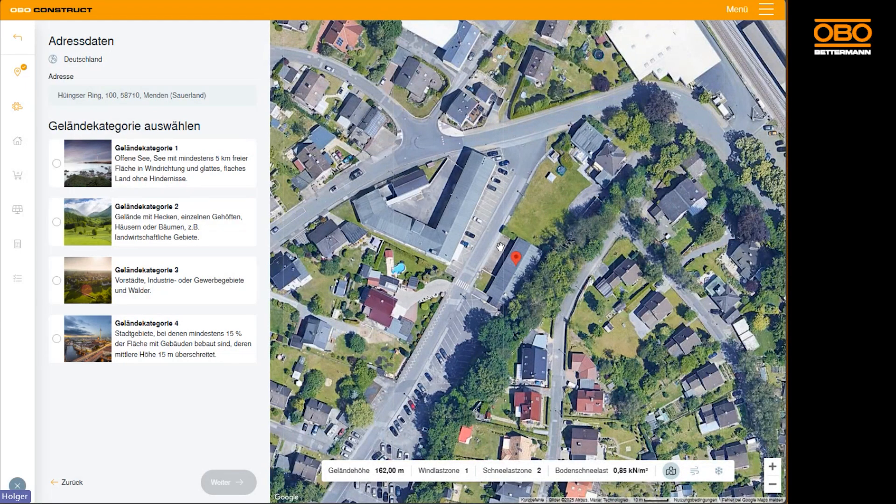
scroll(501, 246, "up", 1)
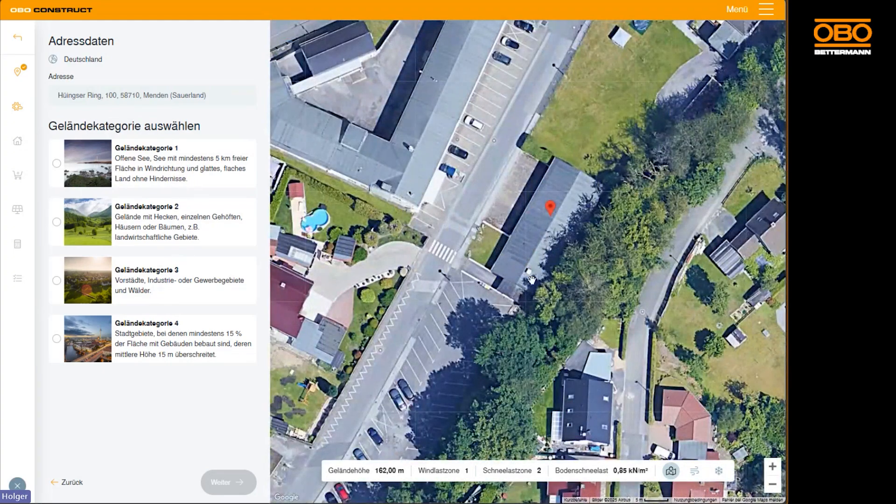
scroll(532, 281, "down", 1)
scroll(533, 281, "down", 1)
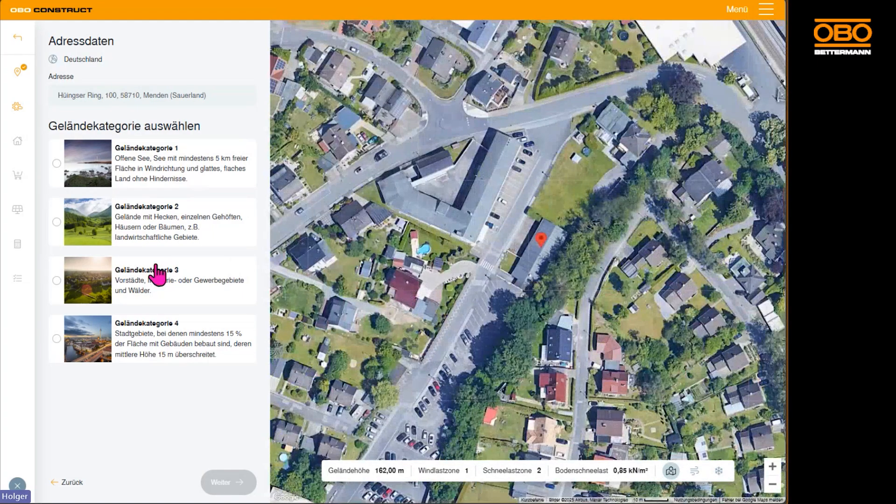
left_click(156, 290)
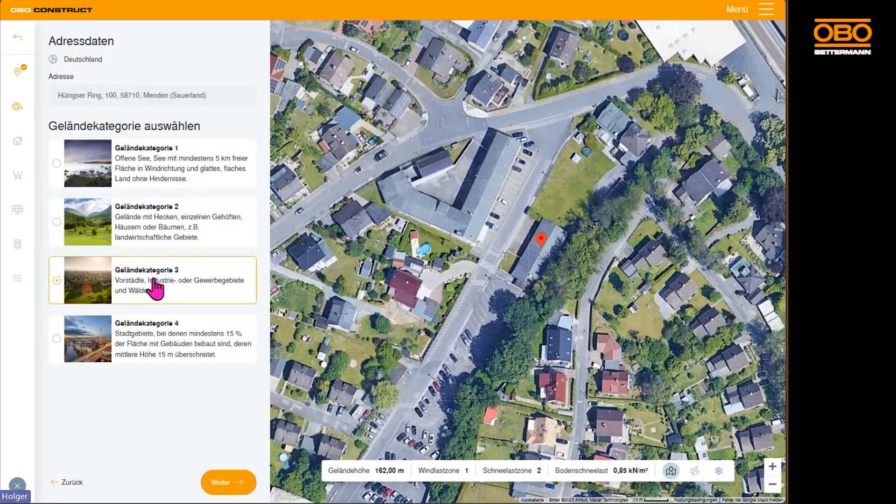
left_click(219, 486)
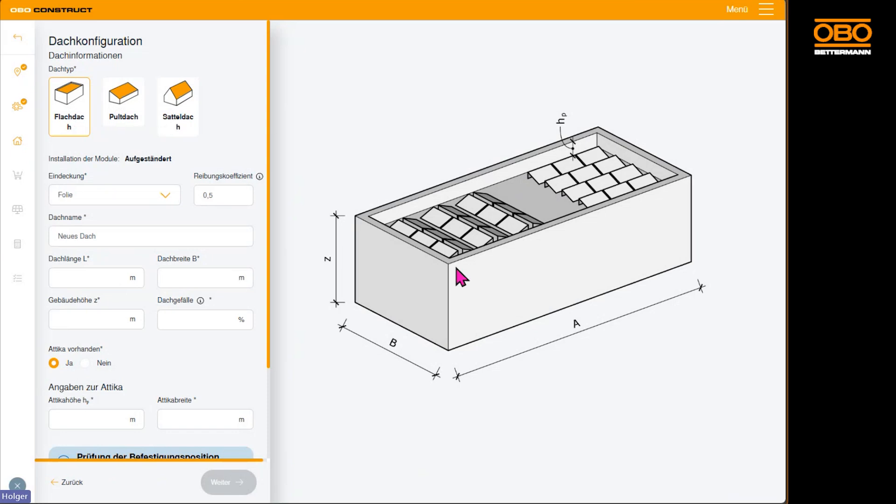
left_click(121, 115)
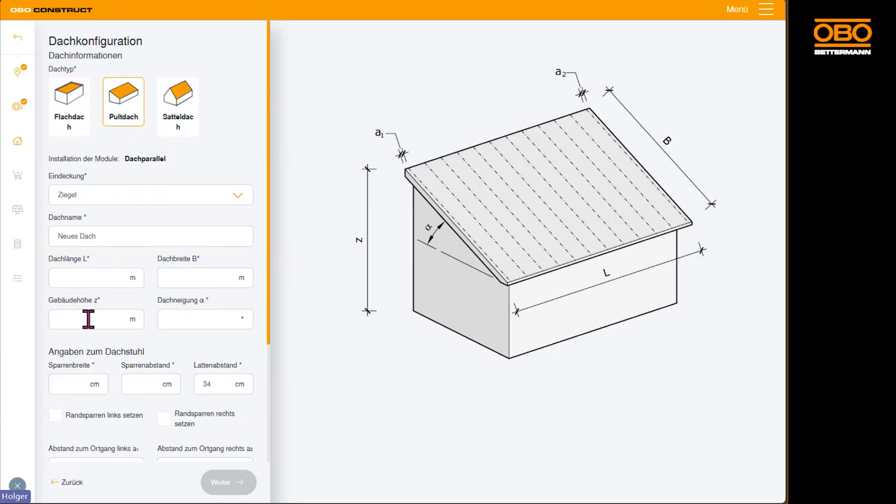
scroll(116, 385, "down", 3)
scroll(193, 266, "up", 4)
left_click(77, 117)
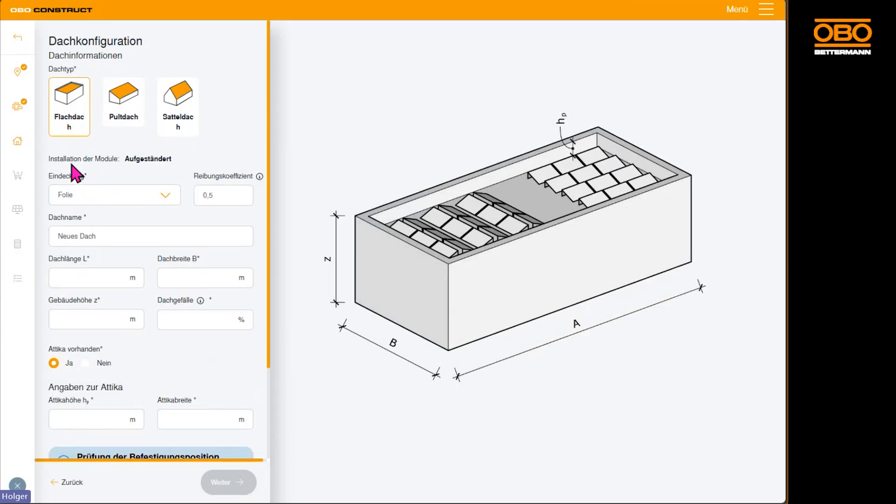
Set the flat roof's covering to Bitumen and name the roof "Süddach Bungalow".
left_click(170, 204)
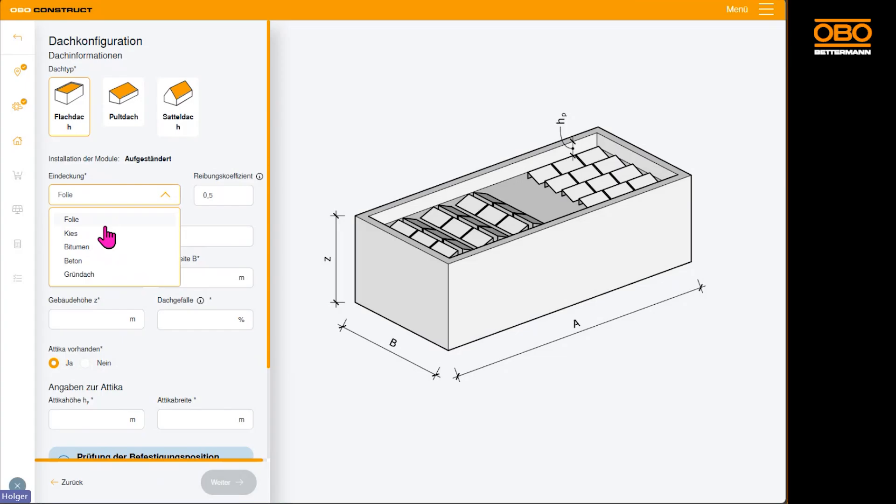
left_click(77, 247)
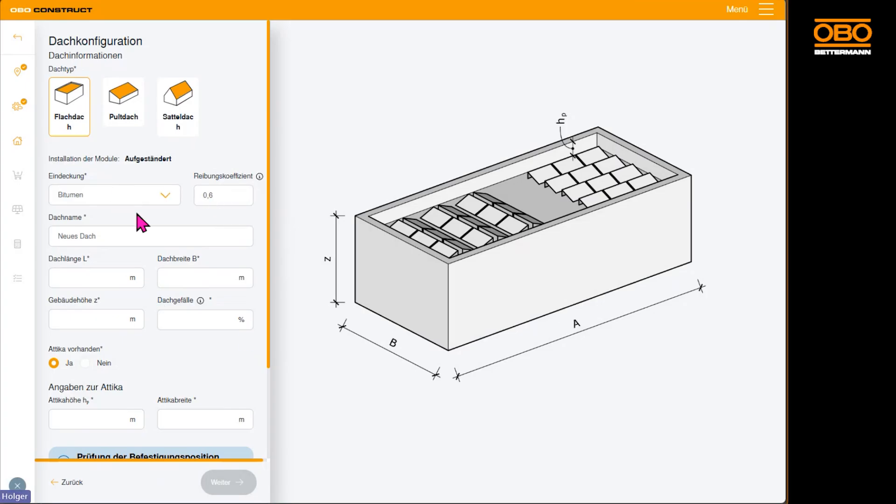
left_click(110, 236)
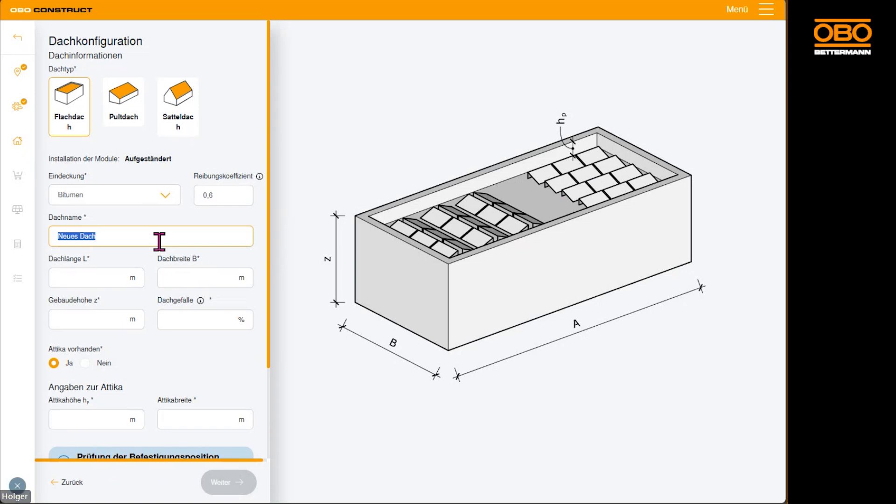
type("Süddach")
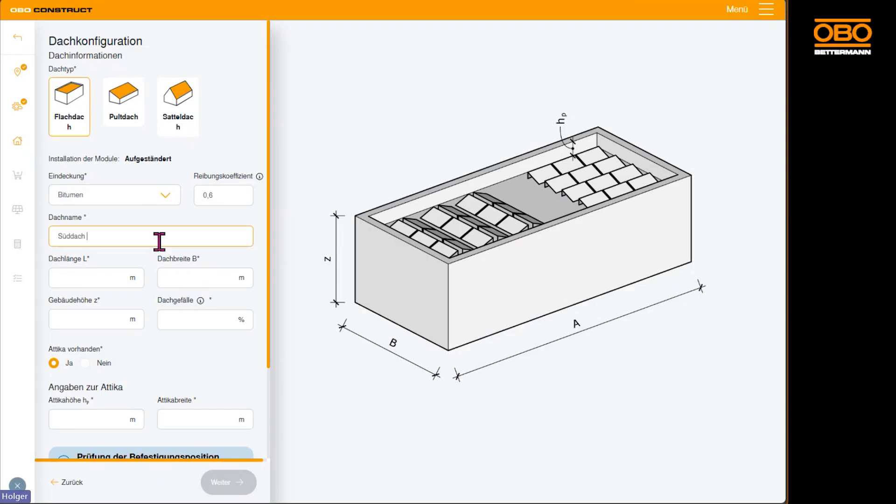
type(" Bungalo")
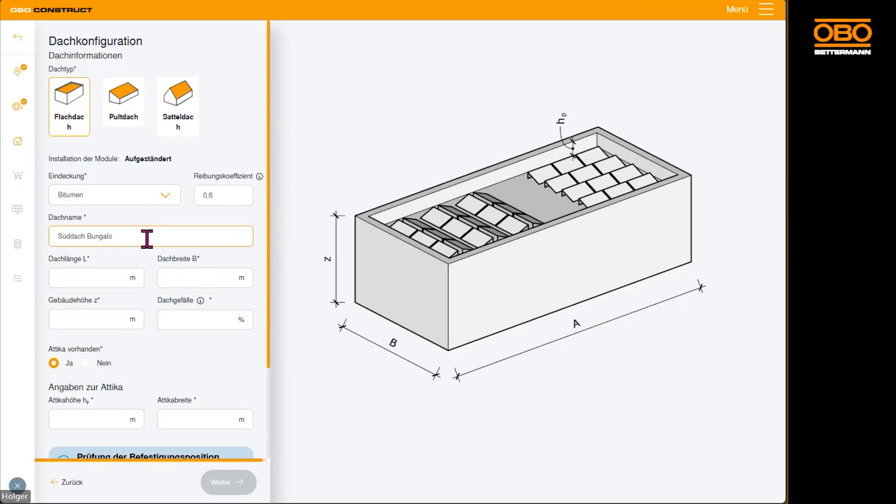
type("w")
Set the roof length to 25 m, roof width to 17,5 m, building height to 6 m and roof slope to 2 %.
left_click(90, 279)
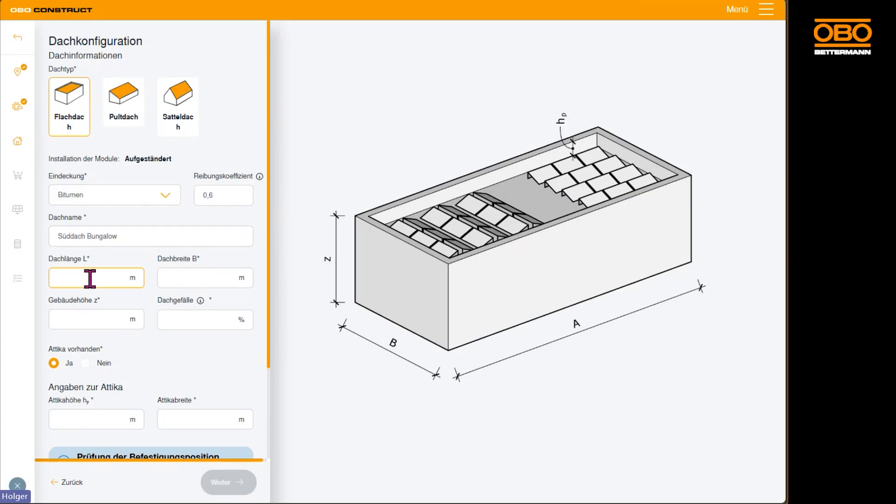
type("25")
key("Tab")
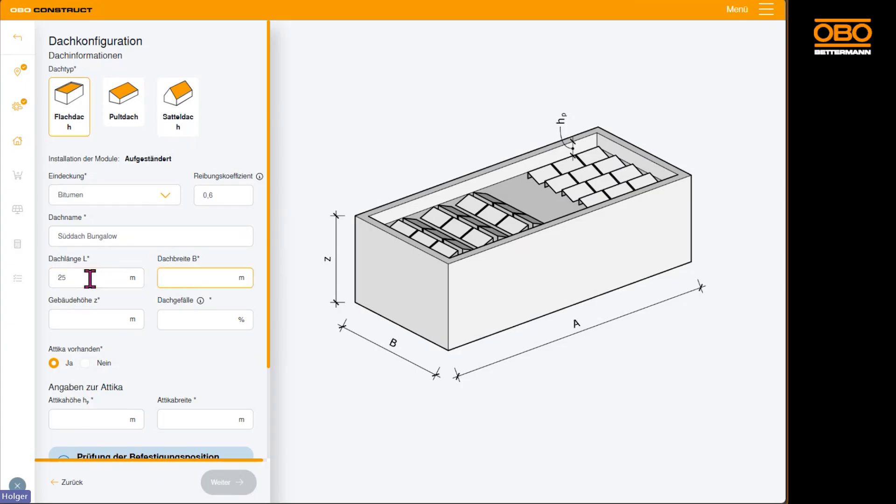
type("17,5")
key("Tab")
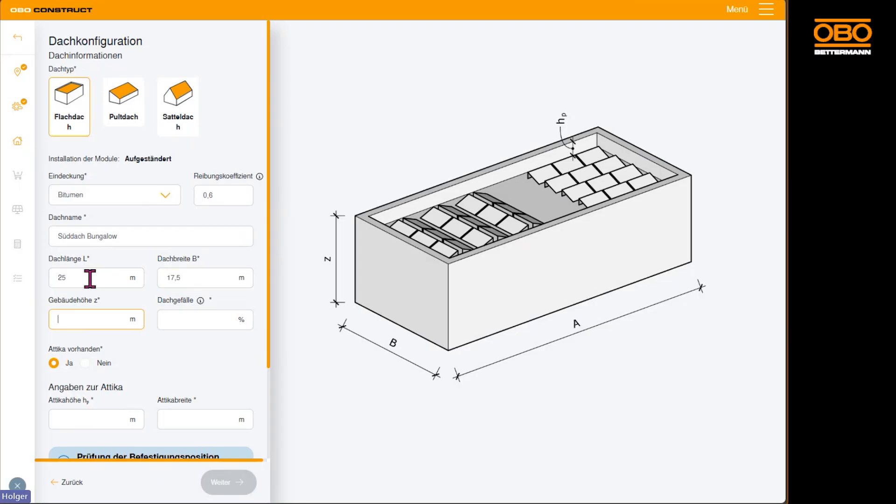
type("6")
key("Tab")
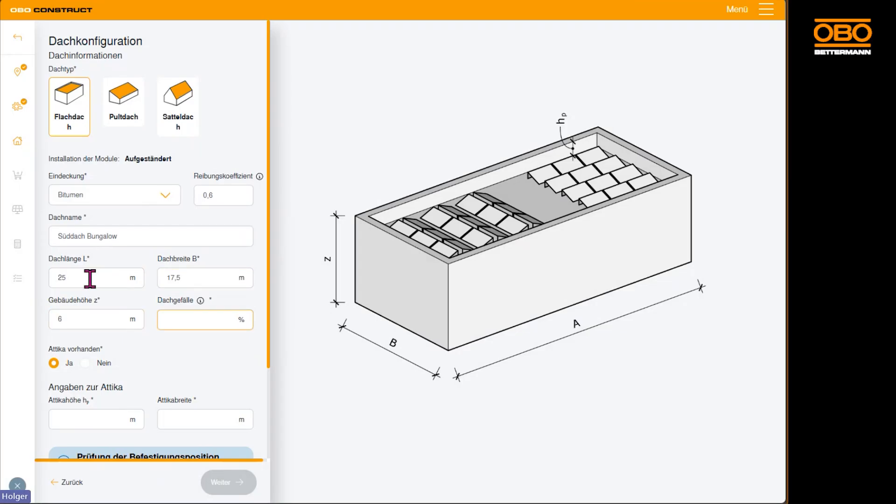
type("2")
Specify that the roof has no Attika and continue to the mounting system selection.
scroll(152, 372, "down", 3)
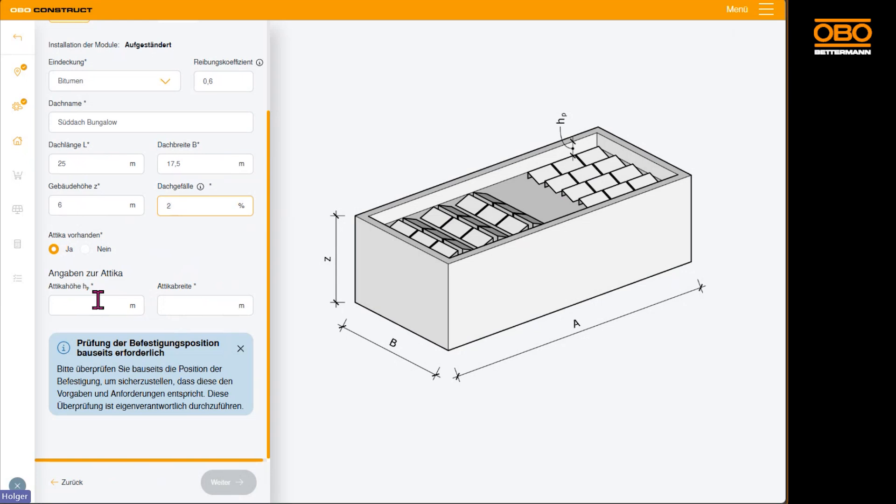
left_click(86, 250)
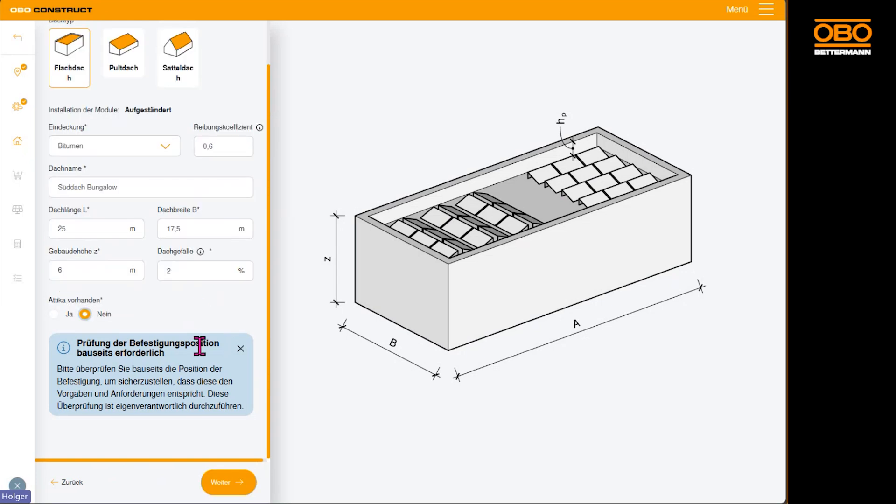
left_click(229, 482)
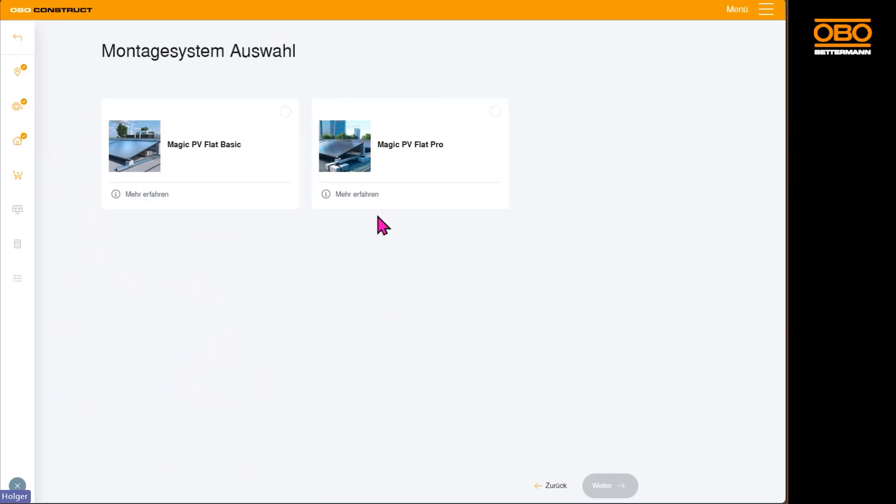
Read the product descriptions of the Magic PV Flat Basic and Magic PV Flat Pro mounting systems.
left_click(154, 194)
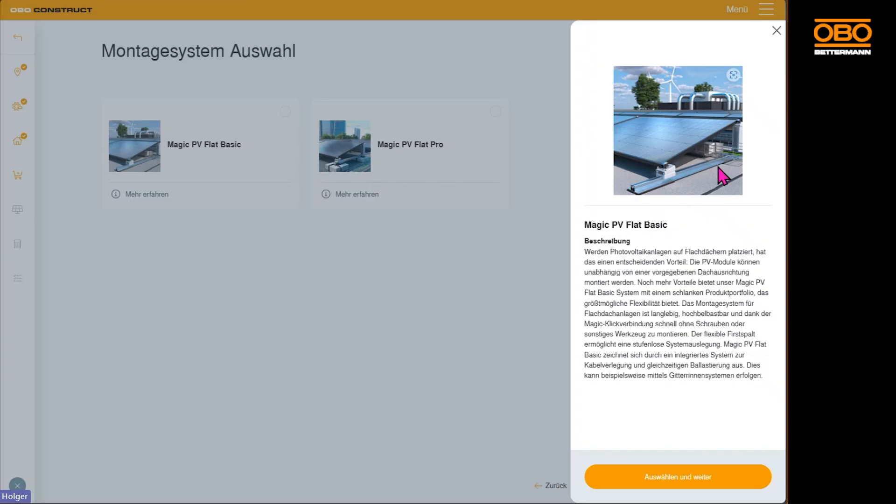
left_click(461, 210)
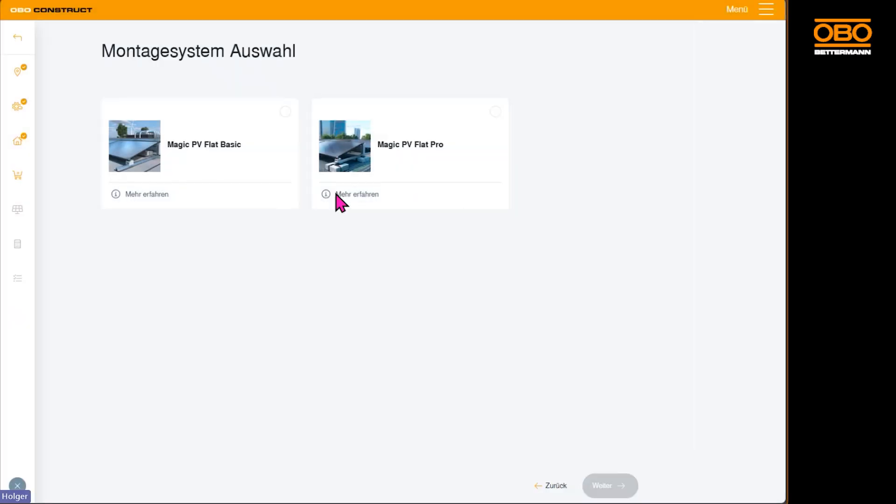
left_click(336, 195)
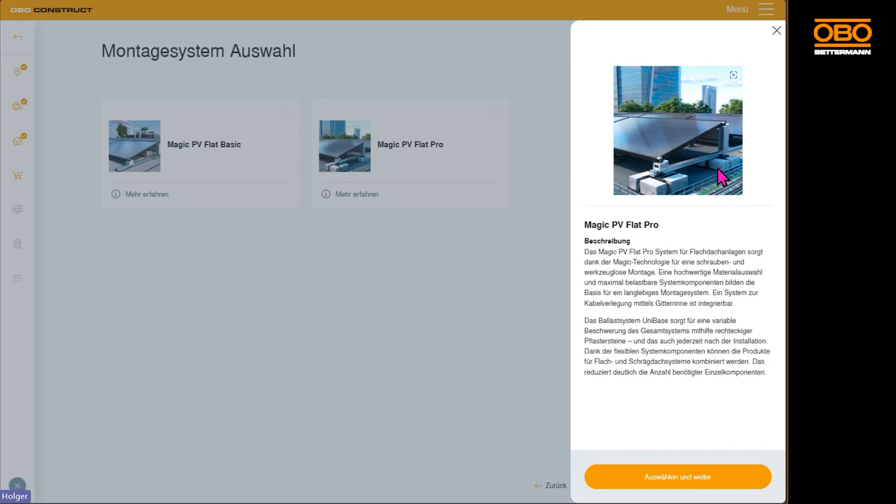
left_click(225, 173)
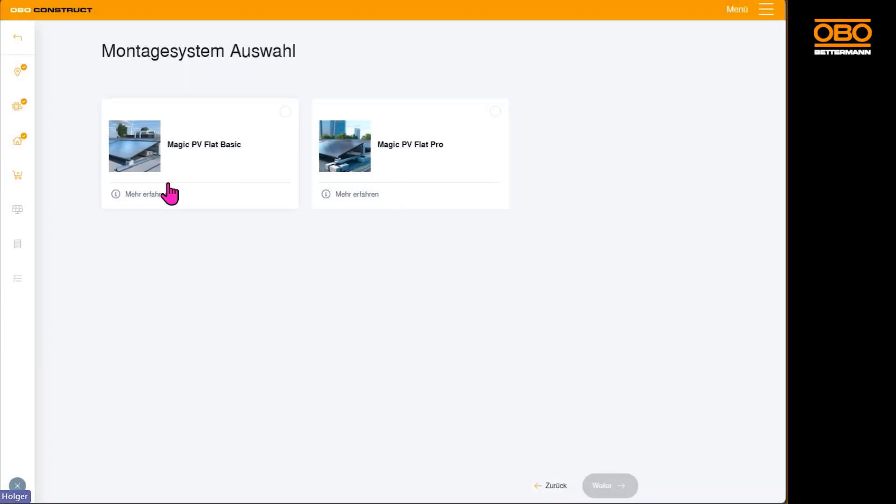
Select the Magic PV Flat Basic system, keeping its support profile and the 55 x 300 mm GR-Magic Gitterrinne, without a Trennsteg.
left_click(201, 164)
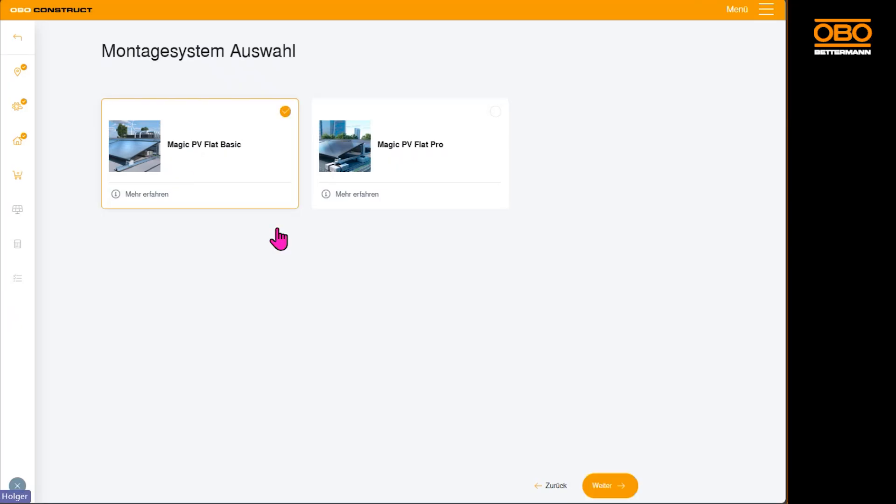
left_click(615, 485)
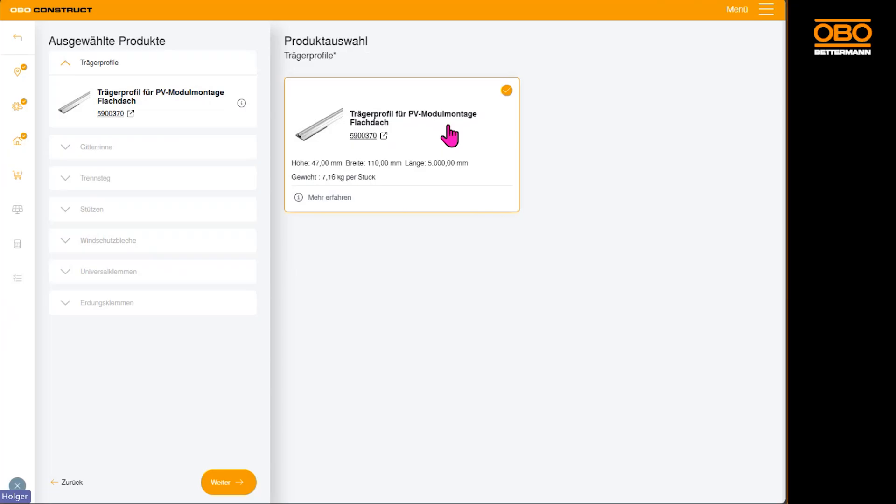
left_click(248, 485)
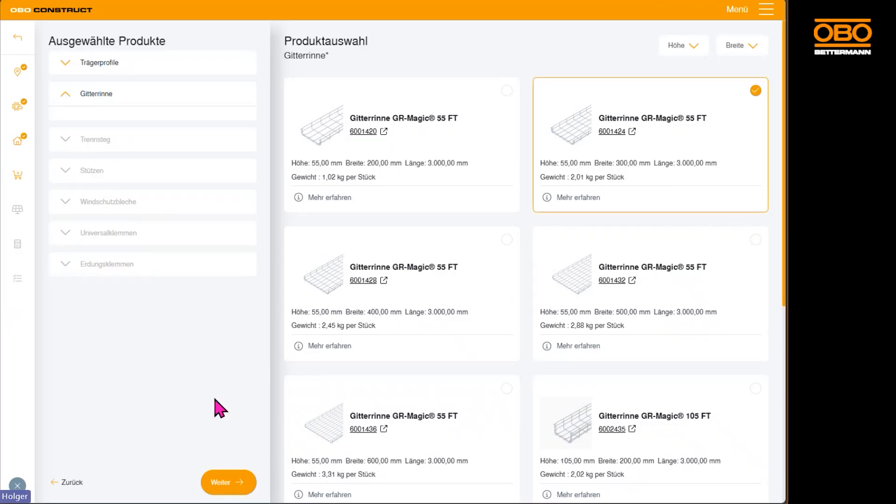
left_click(230, 489)
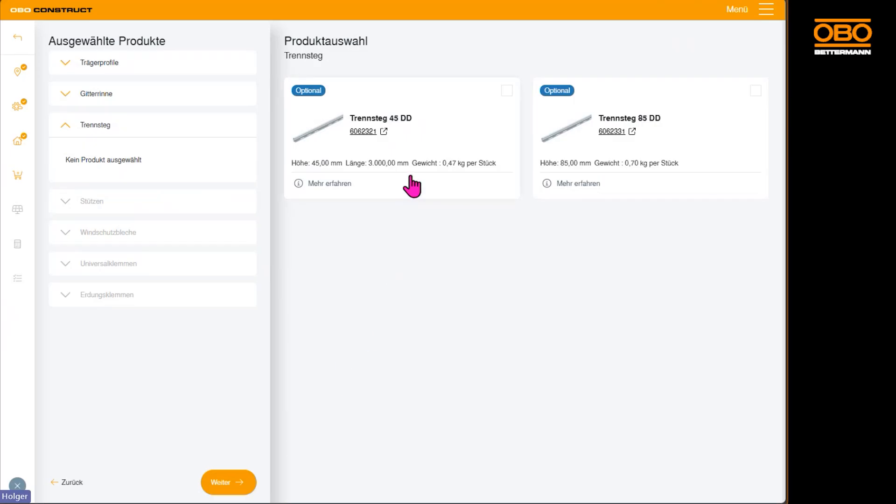
left_click(215, 486)
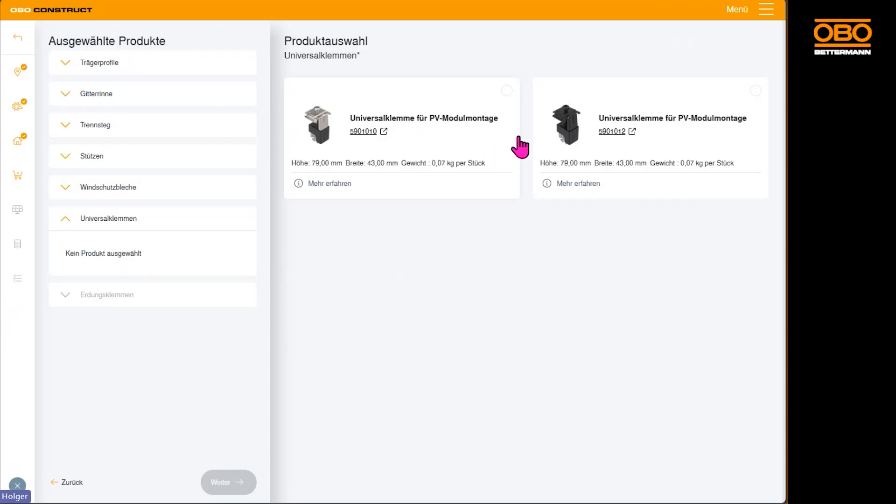
Choose Universalklemme 5901010, add the optional Erdungsklemme 5051520 and continue to the roof layout.
left_click(484, 145)
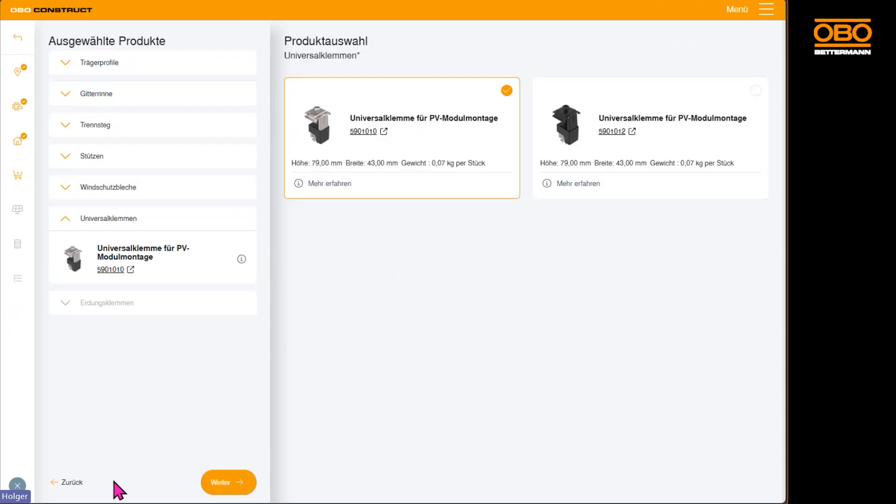
left_click(228, 483)
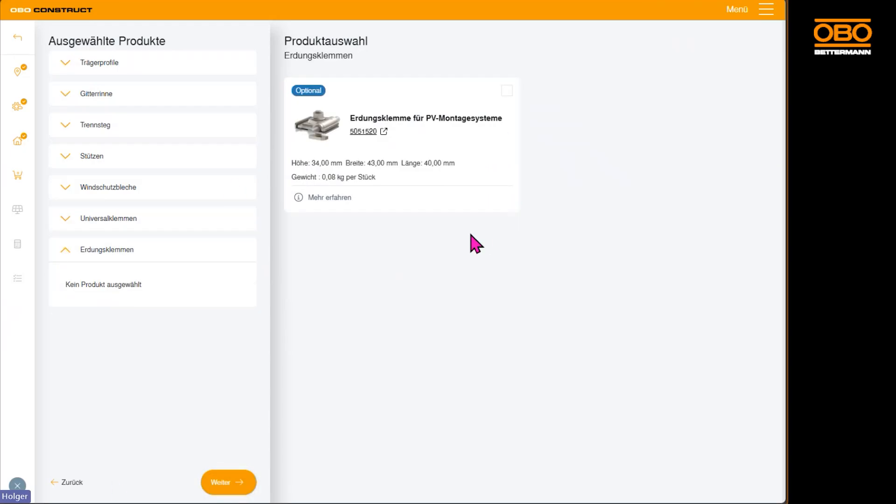
left_click(484, 153)
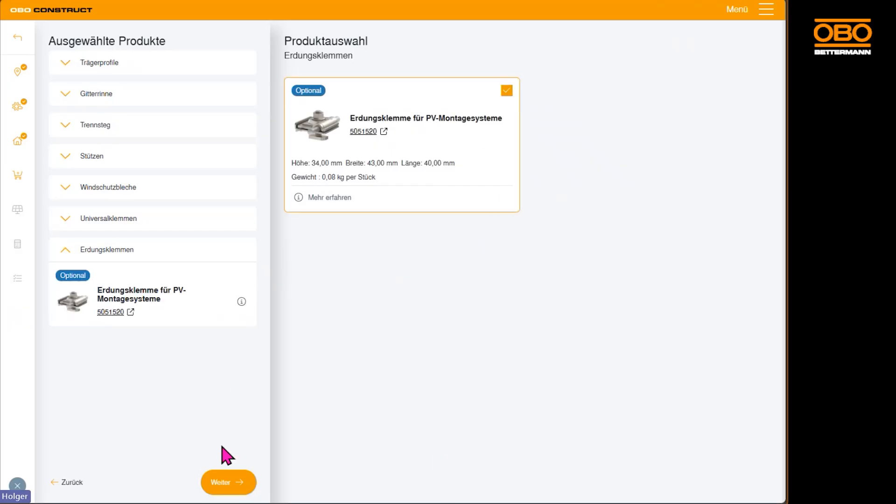
left_click(224, 482)
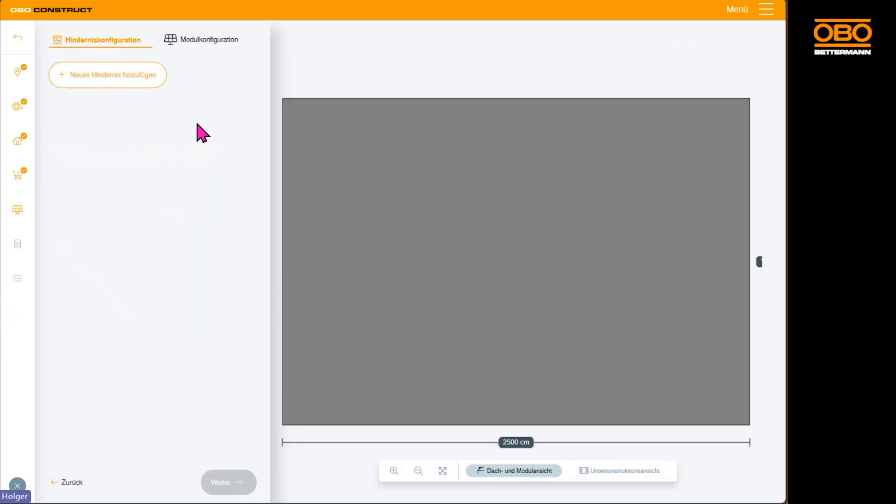
Add a roof obstacle of about 331 x 163 cm, move it into the roof area and duplicate it.
left_click(107, 84)
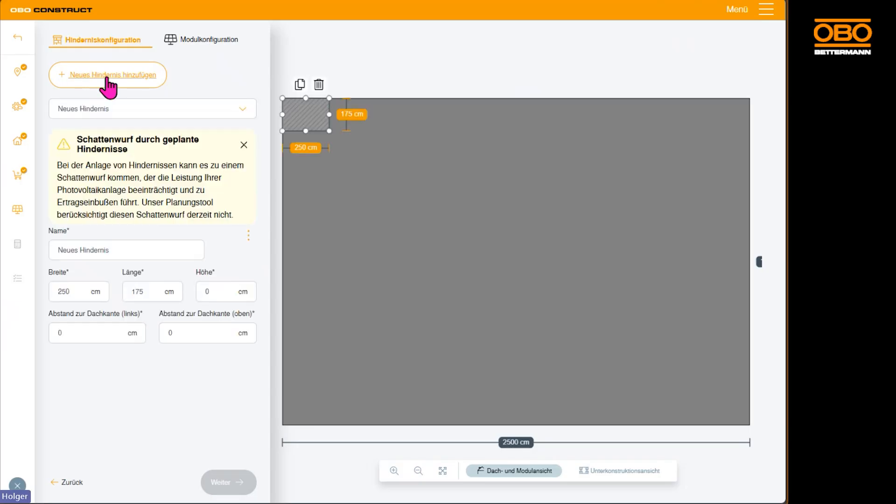
left_click_drag(307, 114, 354, 273)
left_click(467, 182)
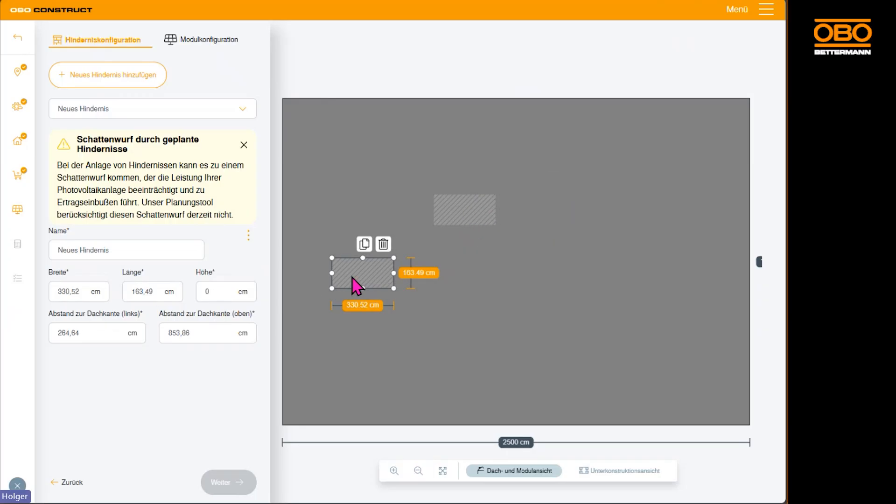
Shrink the obstacle nearer the roof's left edge to about 112 x 78 cm and name it "Fenster 1".
left_click_drag(394, 288, 354, 273)
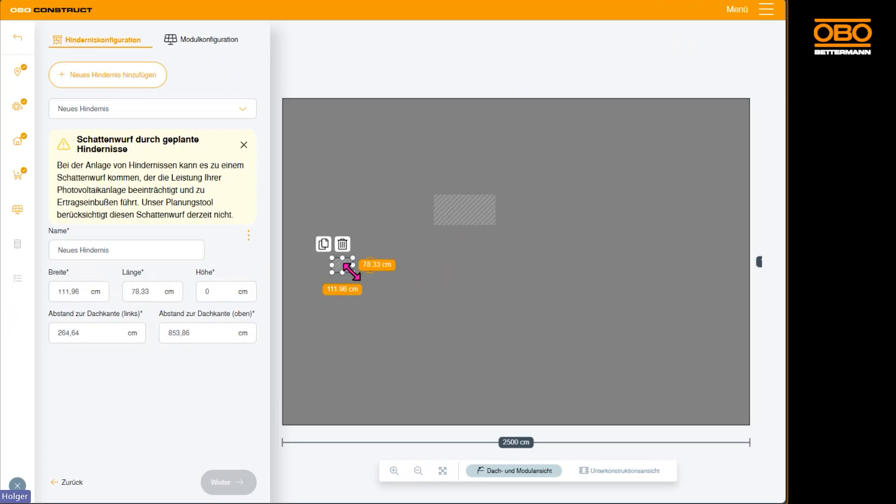
left_click(134, 252)
type("Fen")
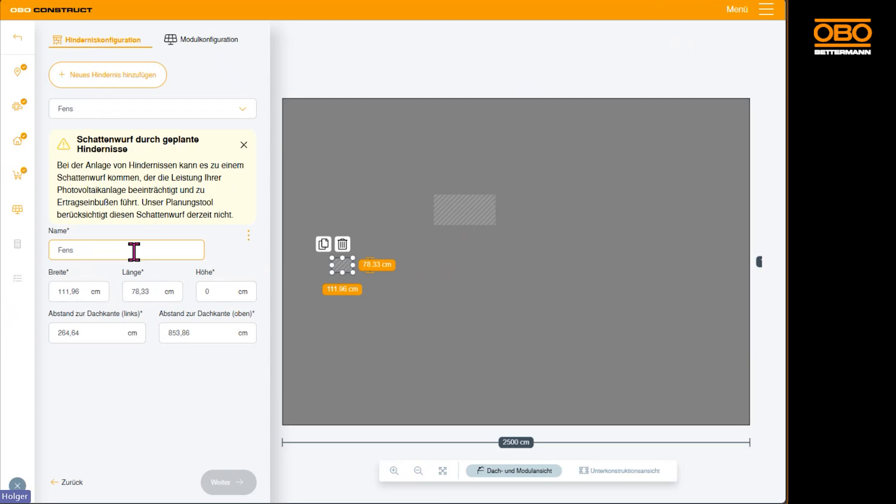
type("ster 1")
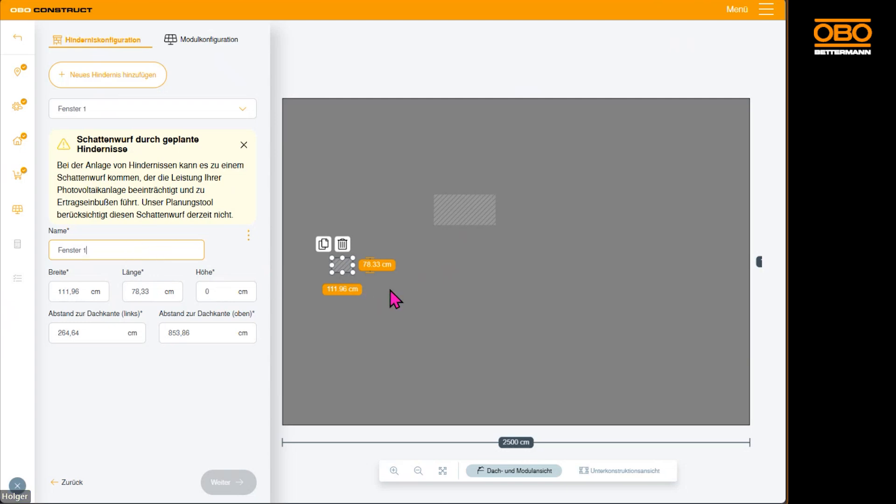
Duplicate Fenster 1, place the copy about 793 cm from the left roof edge and name it "Fenster 2".
left_click(323, 244)
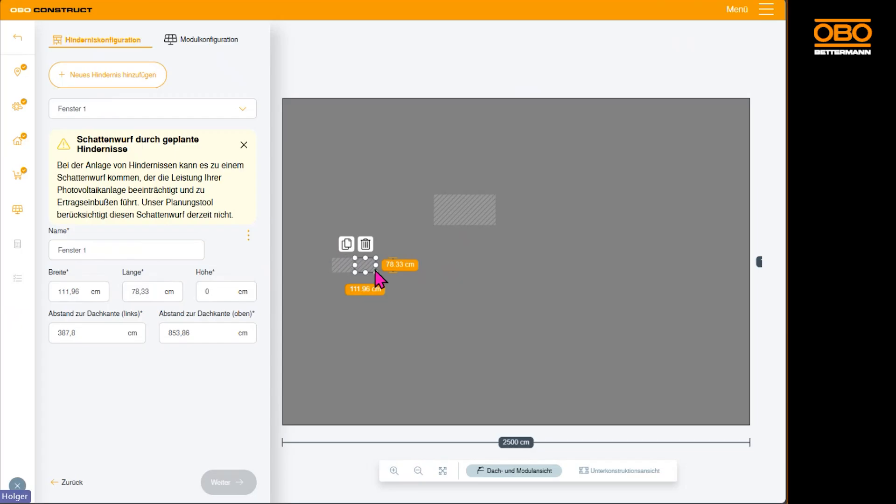
left_click_drag(367, 269, 443, 269)
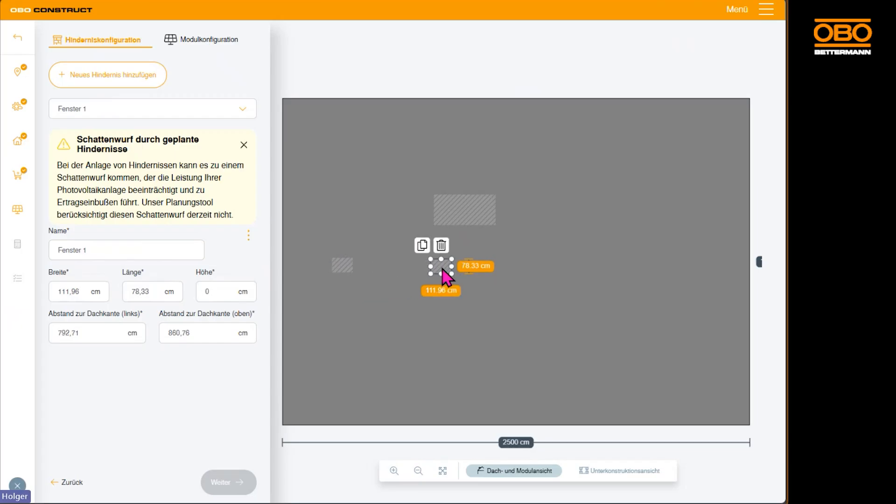
triple_click(104, 250)
left_click(104, 251)
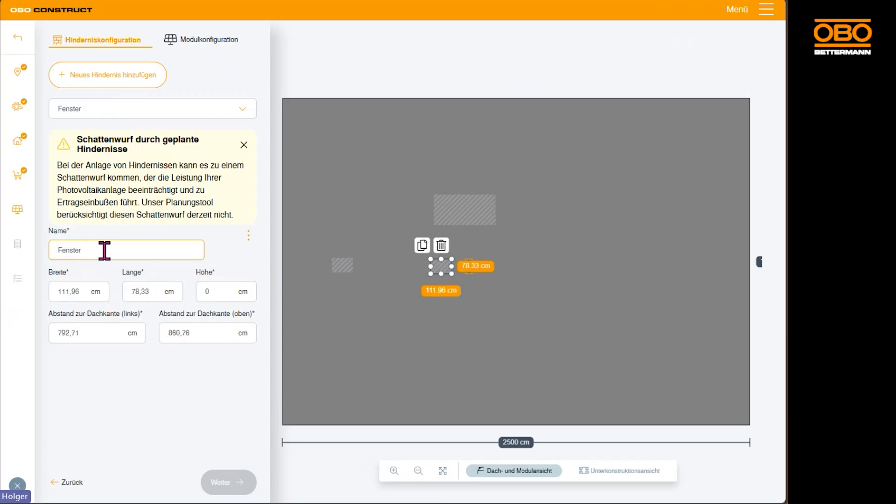
Move the large obstacle to about 1564 cm from the left and 396 cm from the upper roof edge, and name it "Klimaanlage".
left_click(479, 215)
left_click_drag(476, 208, 602, 186)
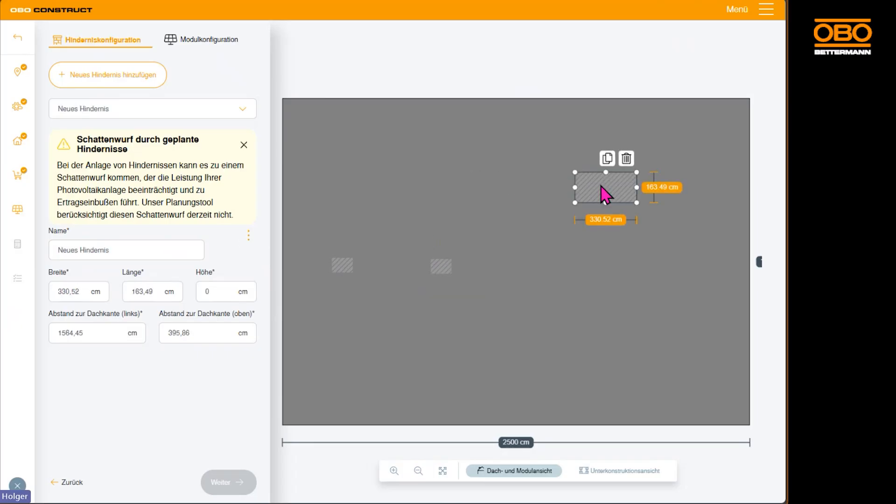
left_click(128, 249)
type("K")
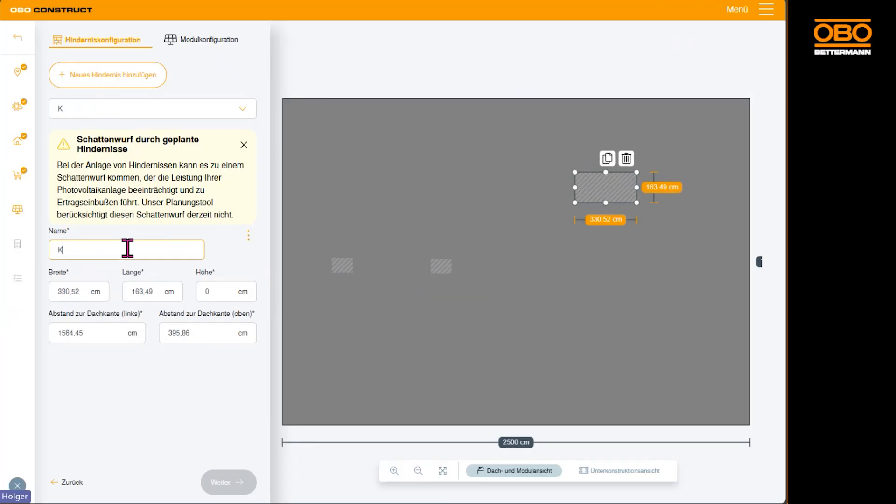
type("limaanlage")
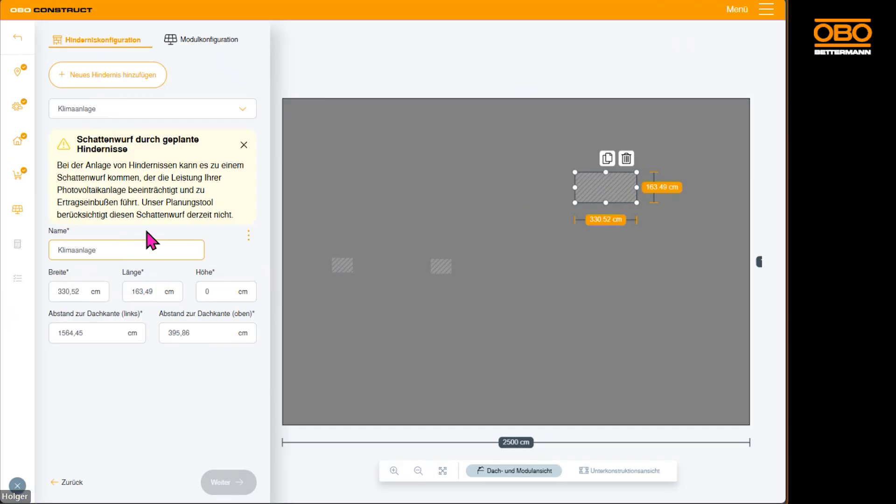
Review the created obstacles by selecting Fenster 1 and Klimaanlage to view their dimensions and roof edge distances.
left_click(246, 118)
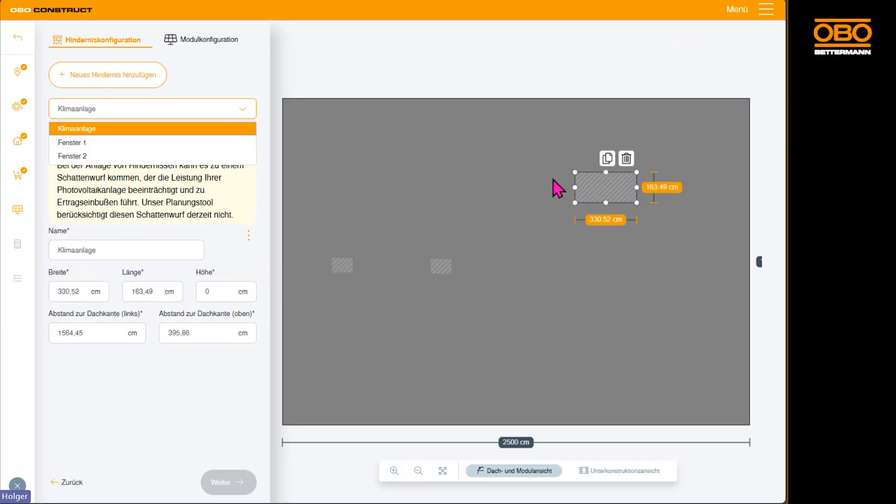
left_click(86, 143)
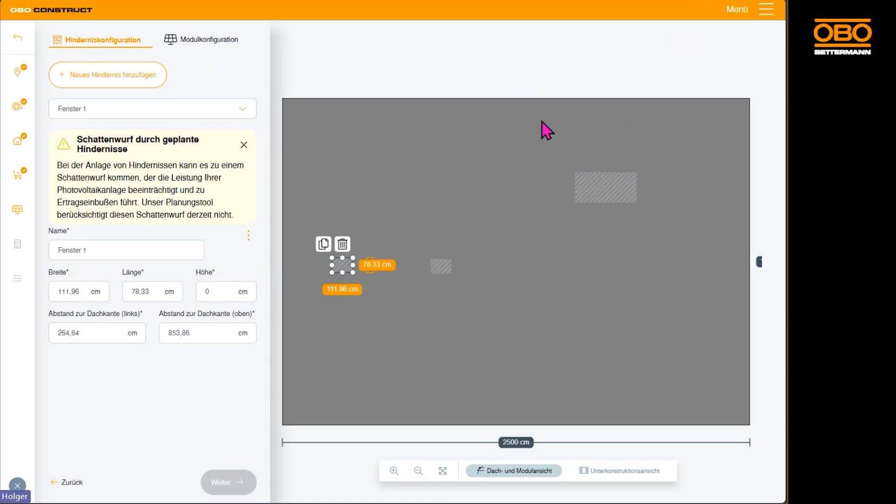
left_click(606, 196)
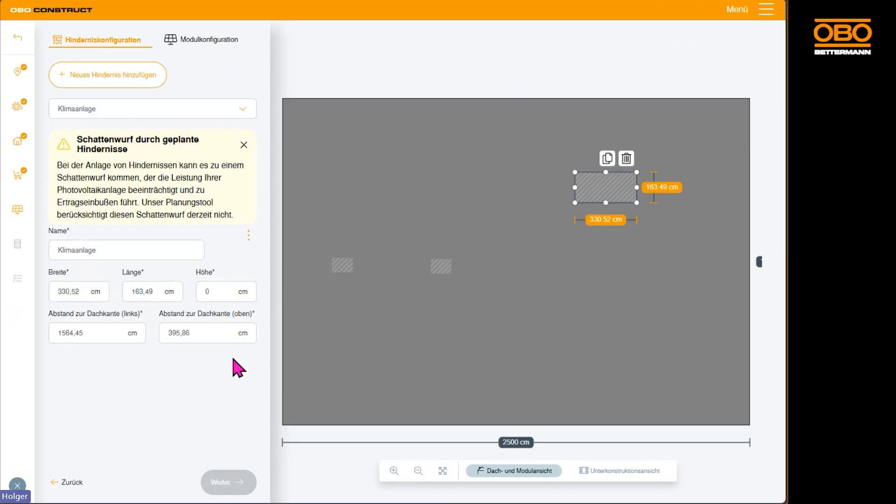
Switch to the module configuration and start a new module area.
left_click(192, 43)
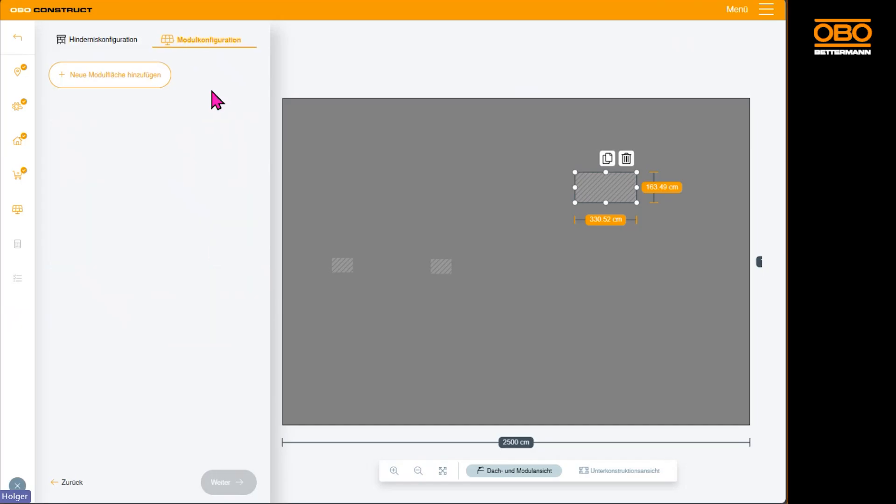
left_click(125, 88)
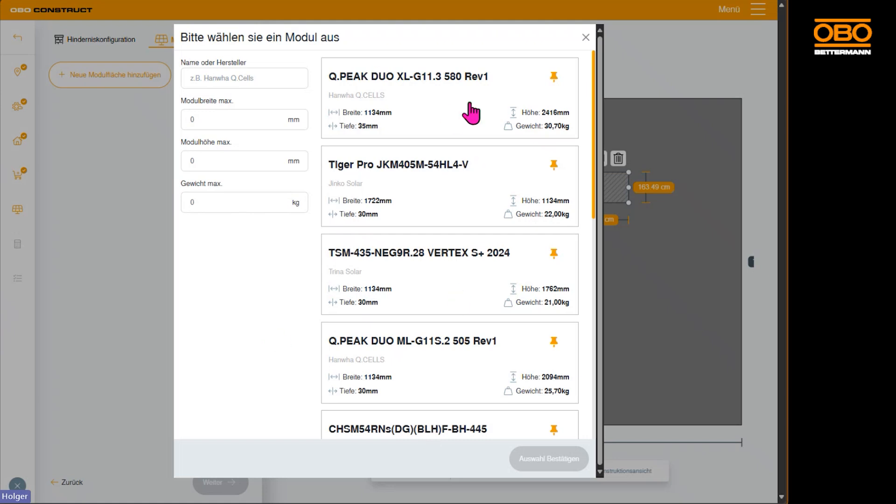
Search the module catalogue for "g11" and "tiger", clear the search and browse the full module list.
left_click(250, 81)
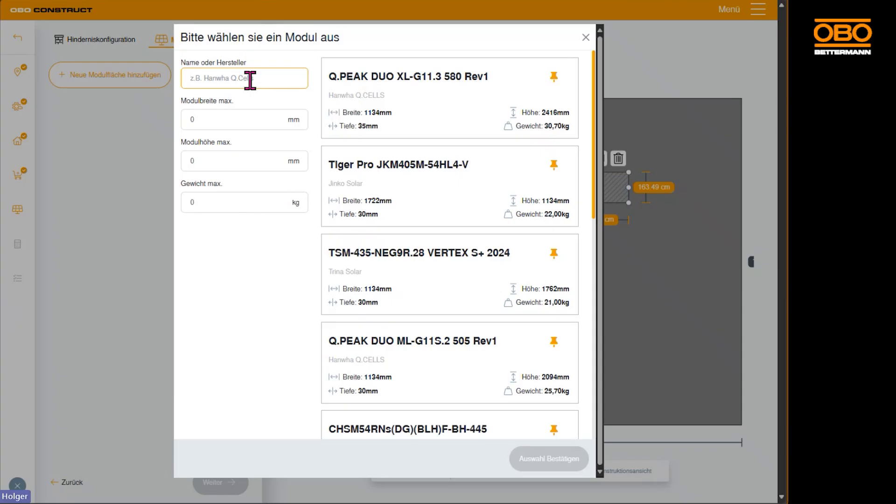
type("g11")
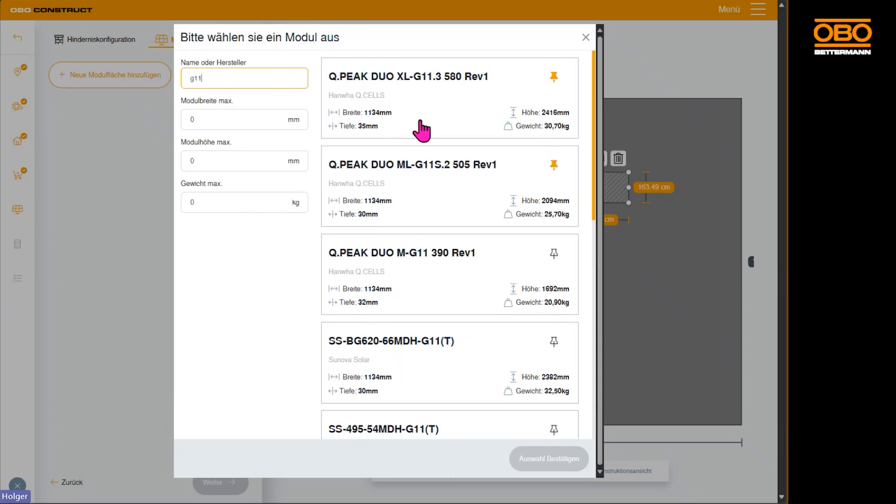
left_click_drag(230, 78, 156, 79)
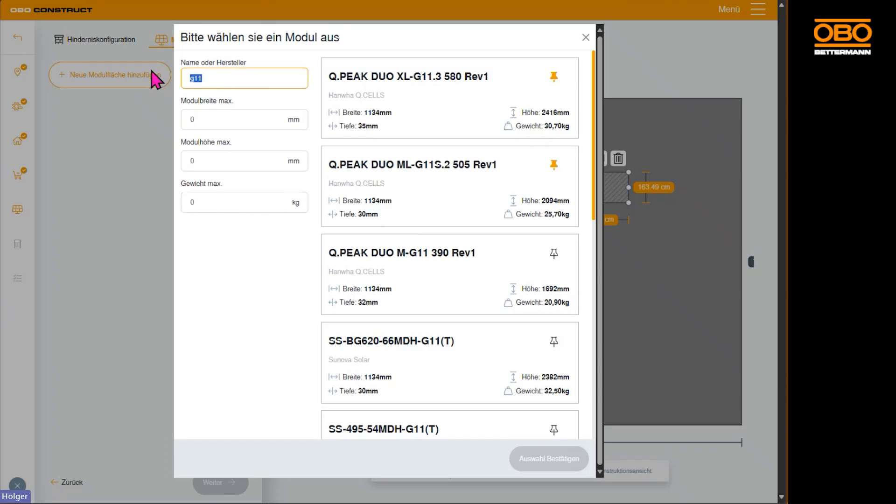
type("tiger")
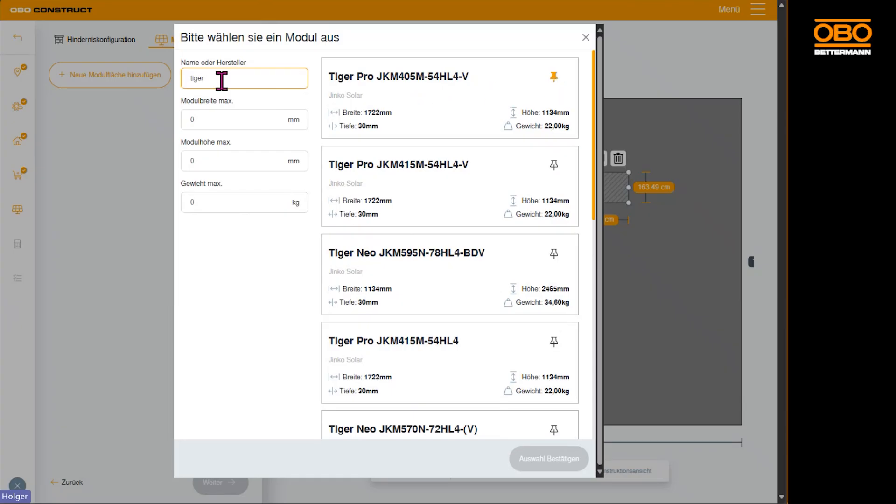
left_click_drag(222, 81, 150, 84)
key("BackSpace")
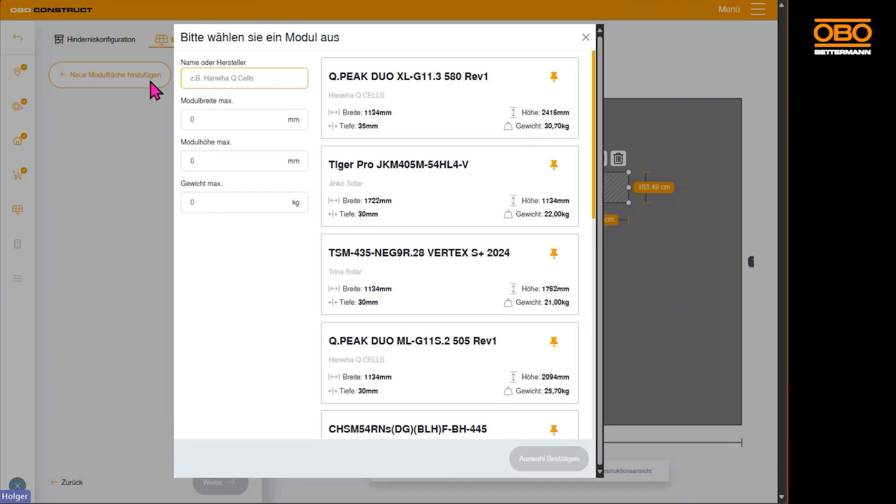
scroll(513, 346, "down", 4)
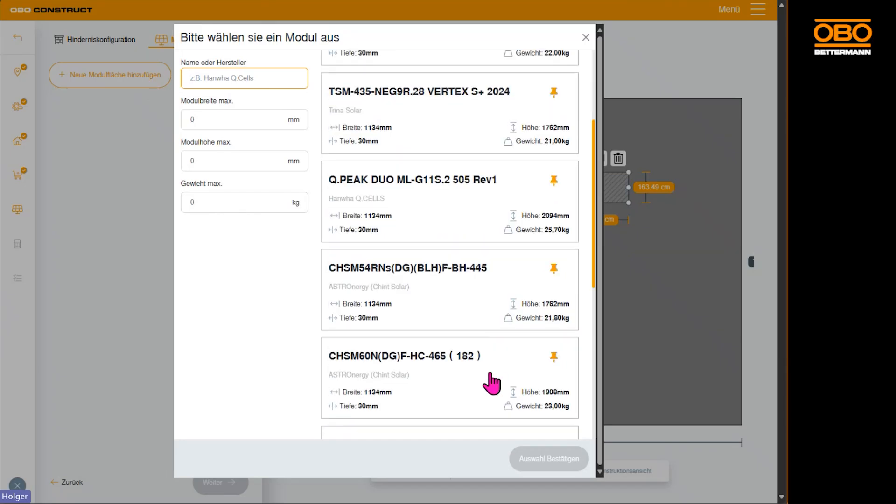
scroll(491, 365, "up", 4)
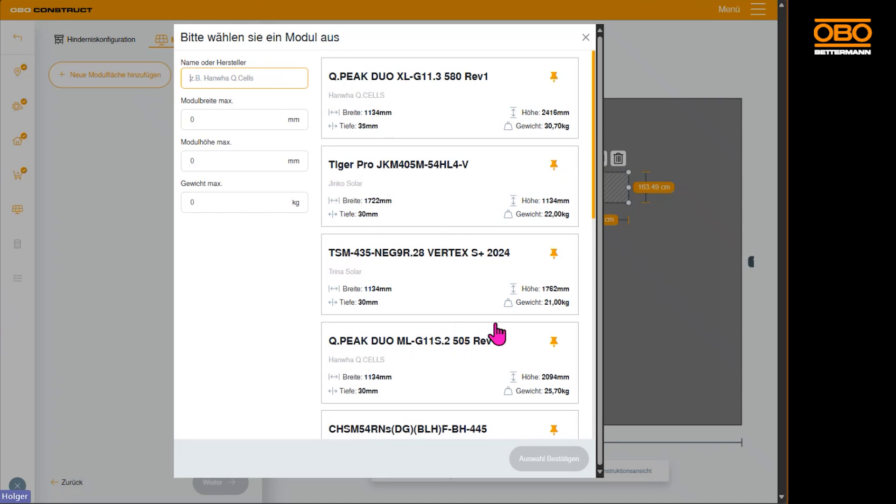
Assign the Tiger Pro JKM405M-54HL4-V module to the new area and try to stretch the area beyond the roof's lower-right corner.
left_click(464, 182)
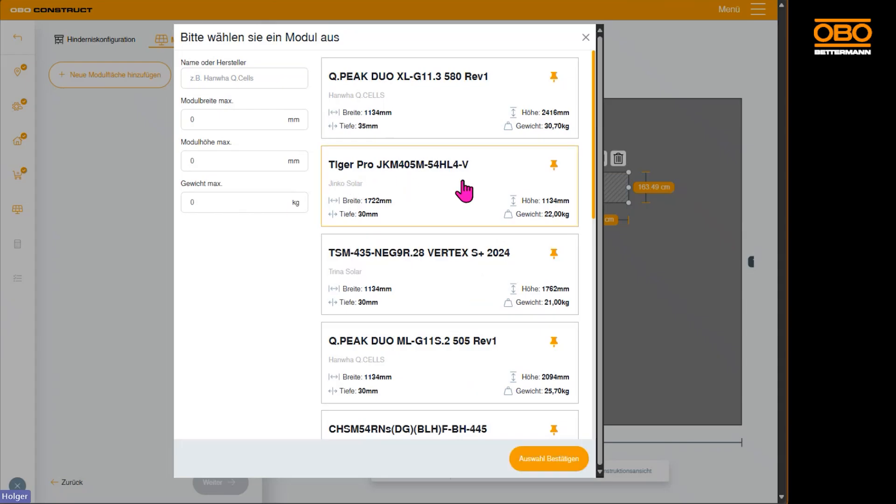
left_click(548, 459)
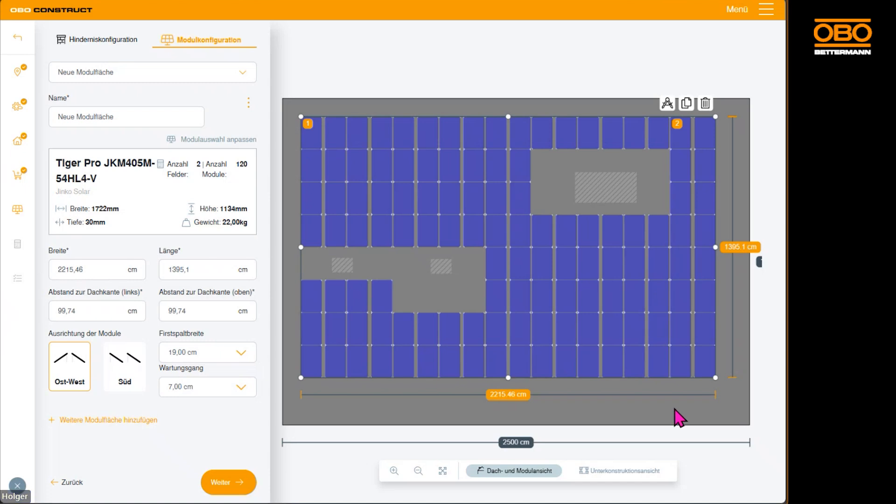
left_click_drag(715, 377, 748, 461)
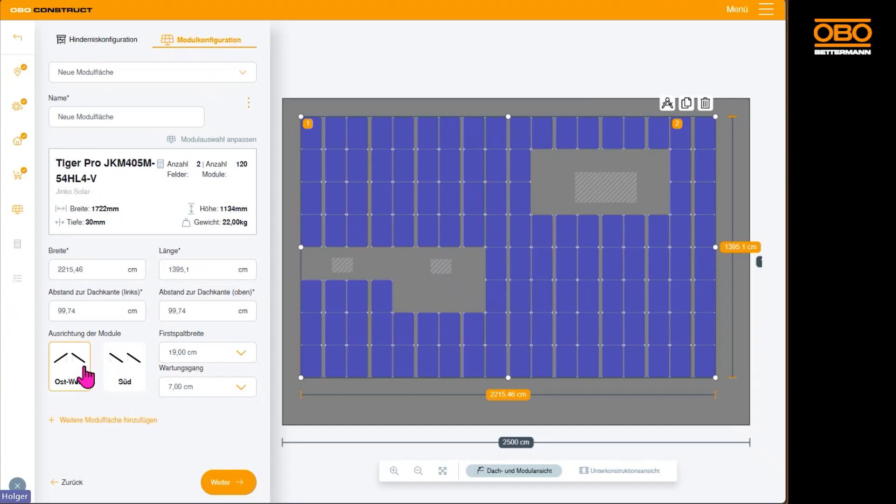
Try the Süd module orientation and extend the module area to about 1486 cm long.
left_click(122, 371)
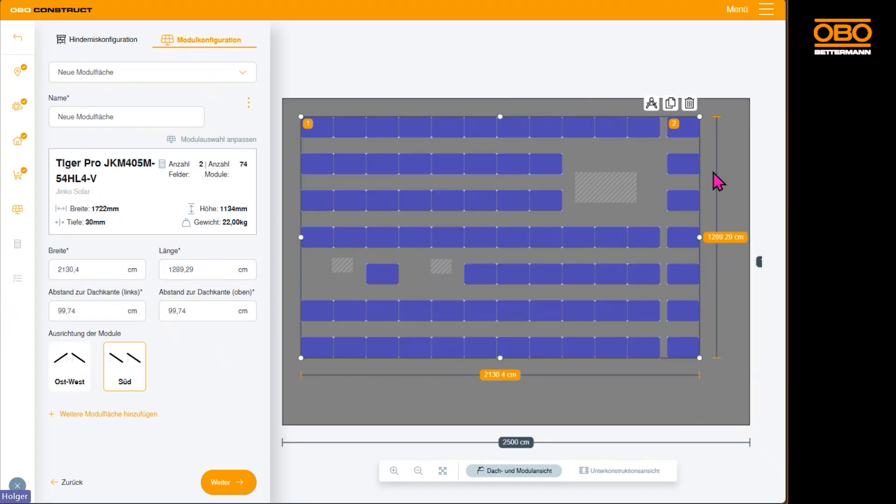
left_click_drag(699, 358, 755, 425)
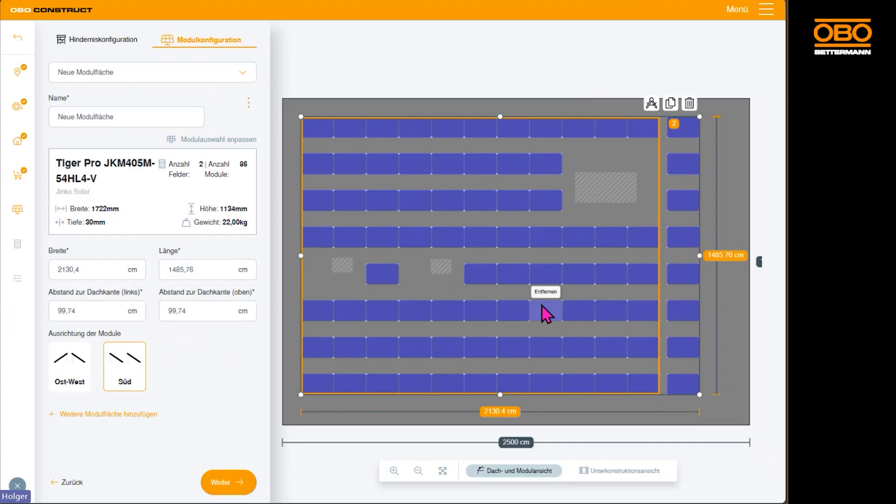
left_click(688, 308)
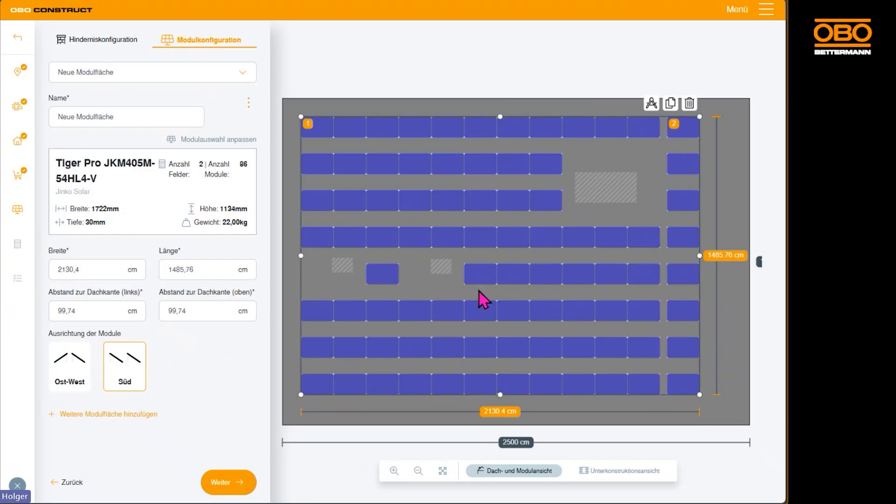
Set the modules to Ost-West orientation over an area about 2215 cm wide and run the static calculation.
left_click(74, 366)
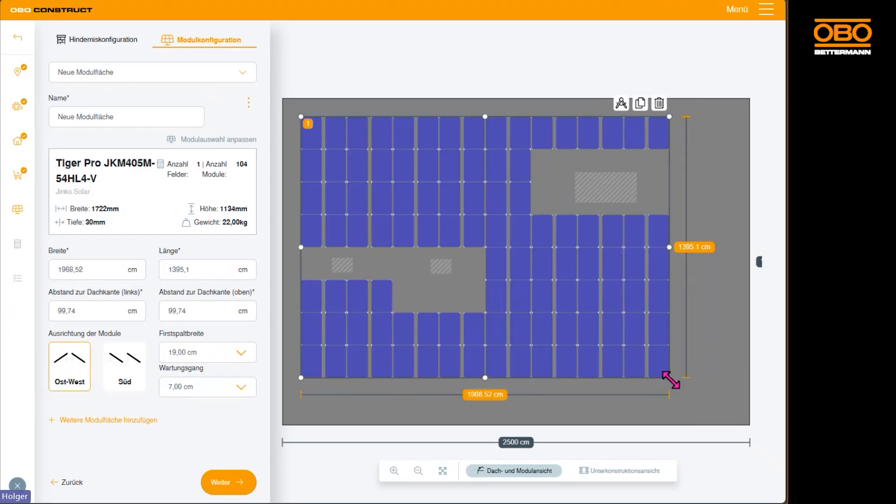
left_click_drag(671, 381, 716, 380)
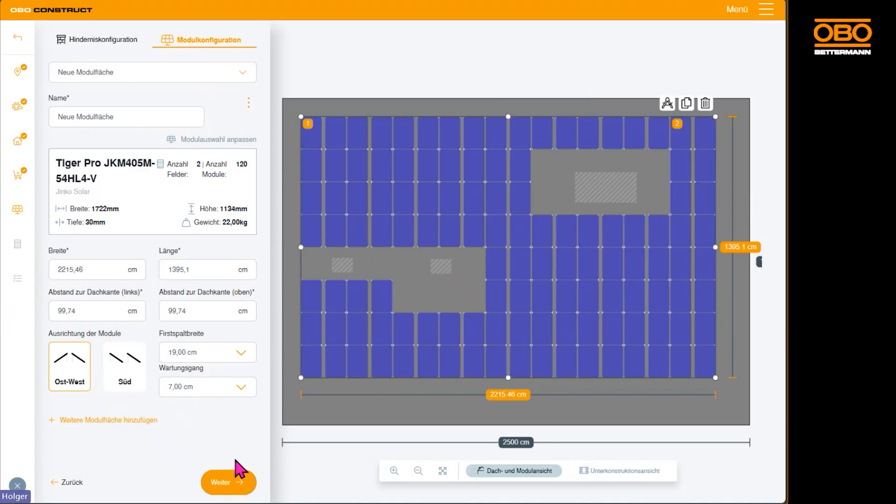
left_click(230, 484)
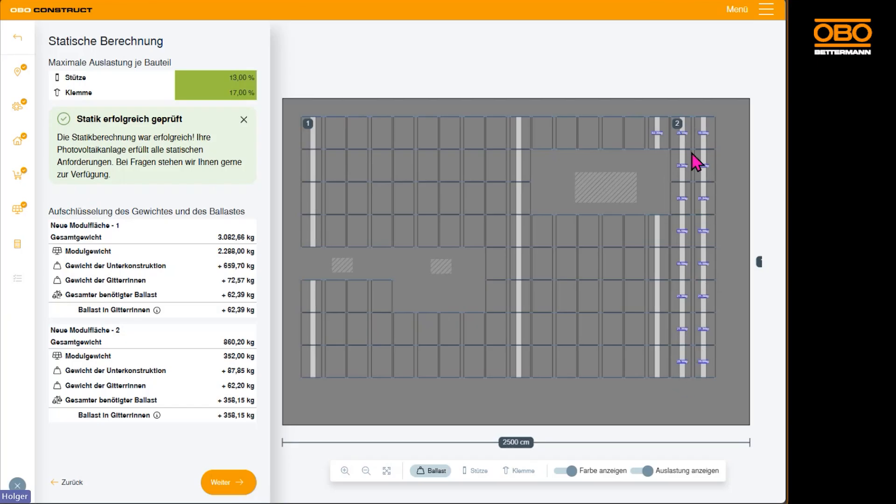
Examine the ballast distribution across both module fields, especially around the large obstacle and the narrow outer field.
scroll(696, 148, "up", 3)
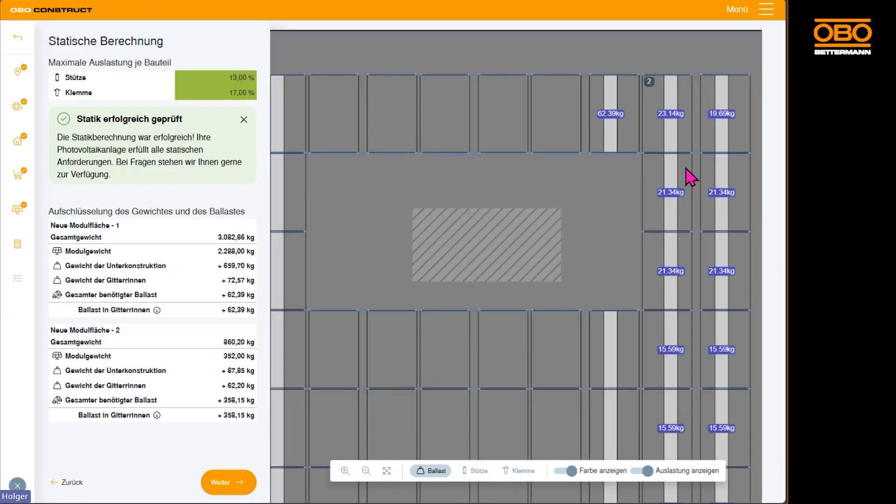
scroll(706, 394, "down", 3)
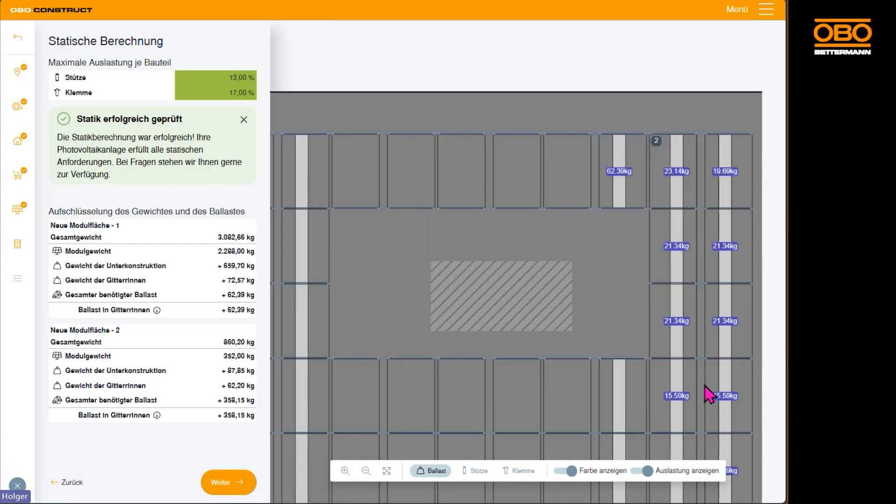
scroll(640, 332, "down", 2)
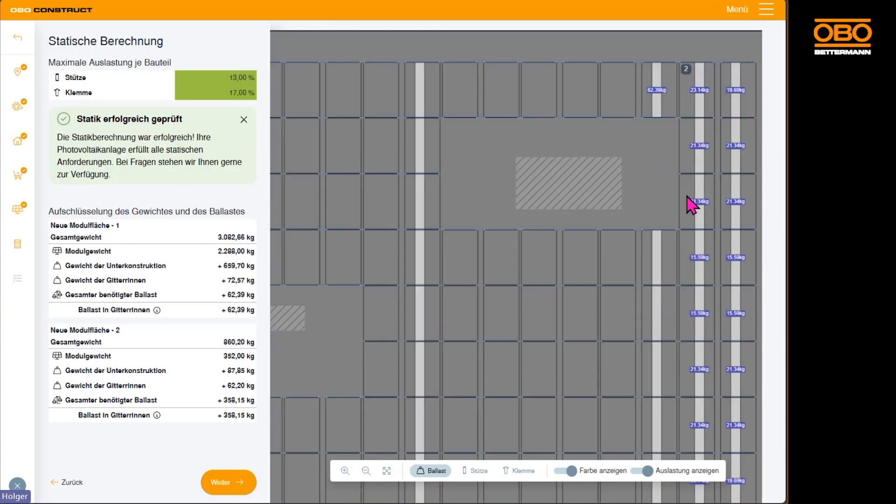
scroll(578, 265, "down", 3)
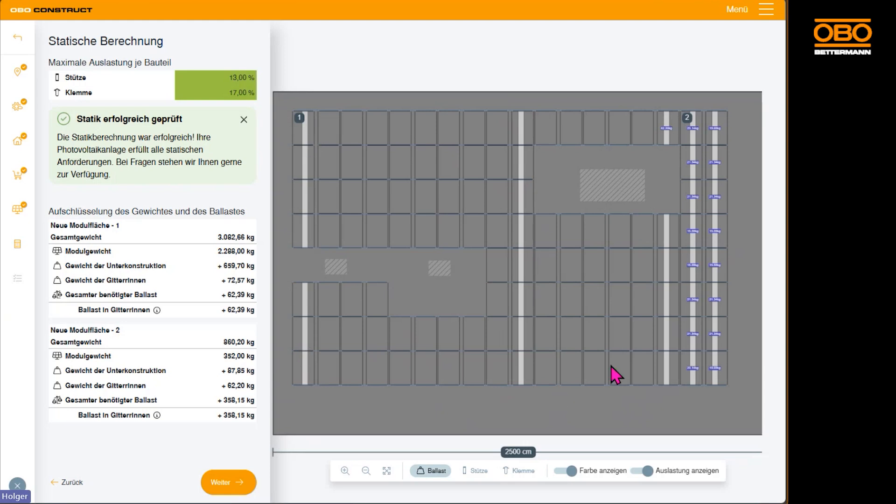
scroll(668, 153, "up", 1)
scroll(669, 153, "up", 3)
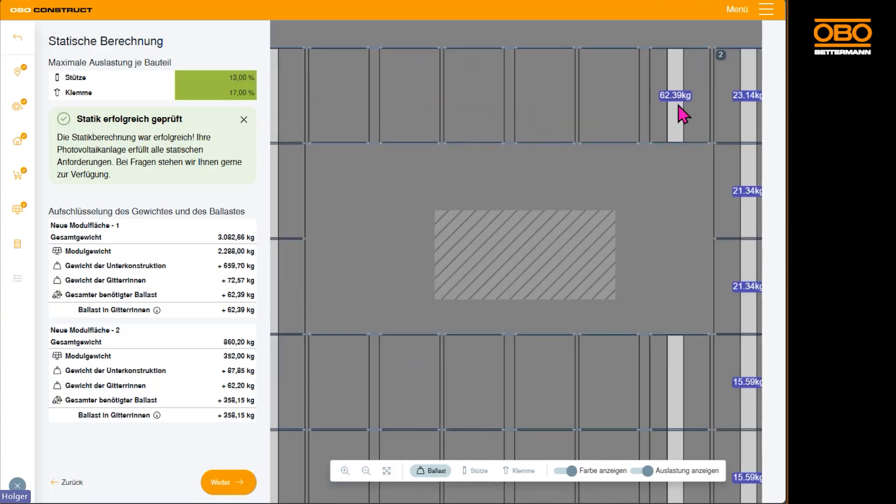
scroll(683, 114, "down", 4)
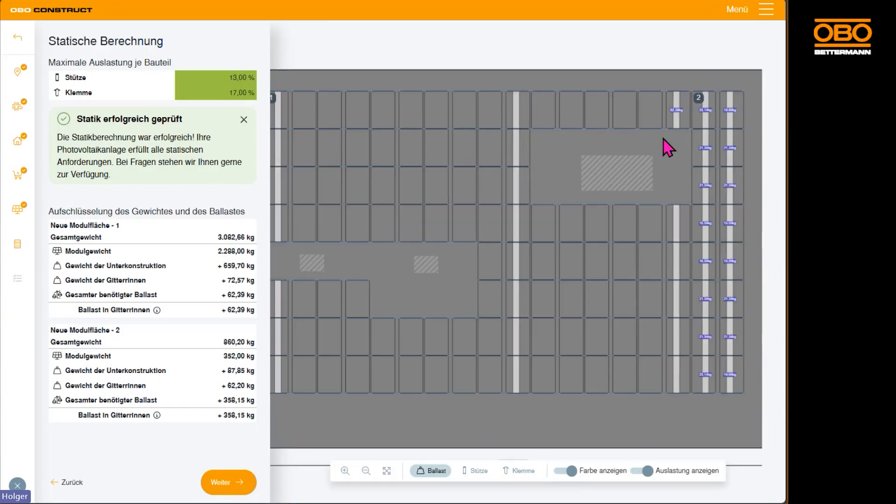
scroll(669, 148, "down", 1)
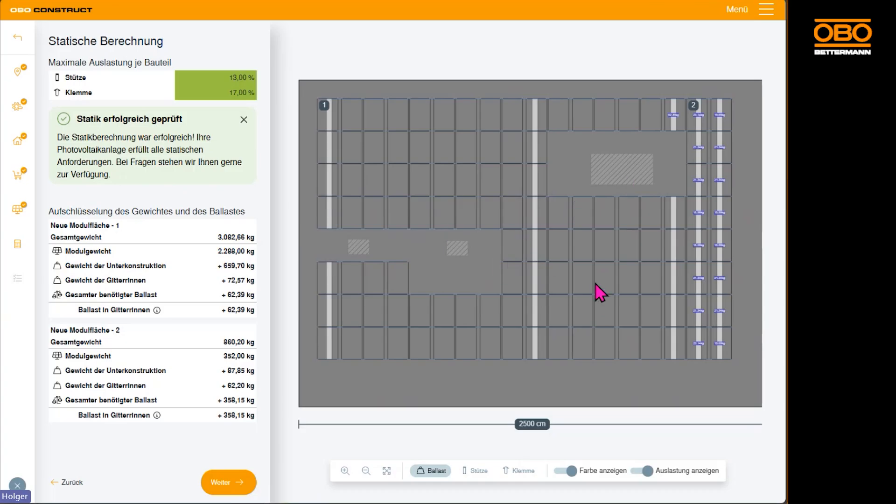
scroll(652, 275, "up", 3)
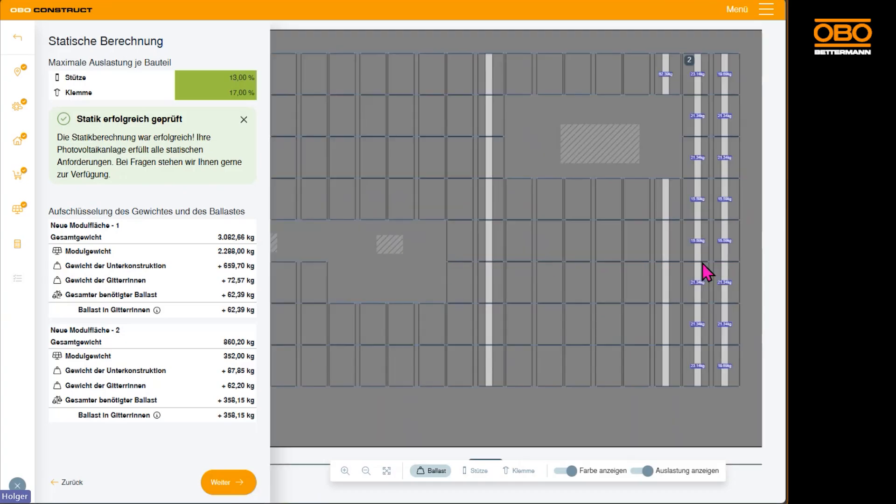
left_click_drag(715, 224, 564, 266)
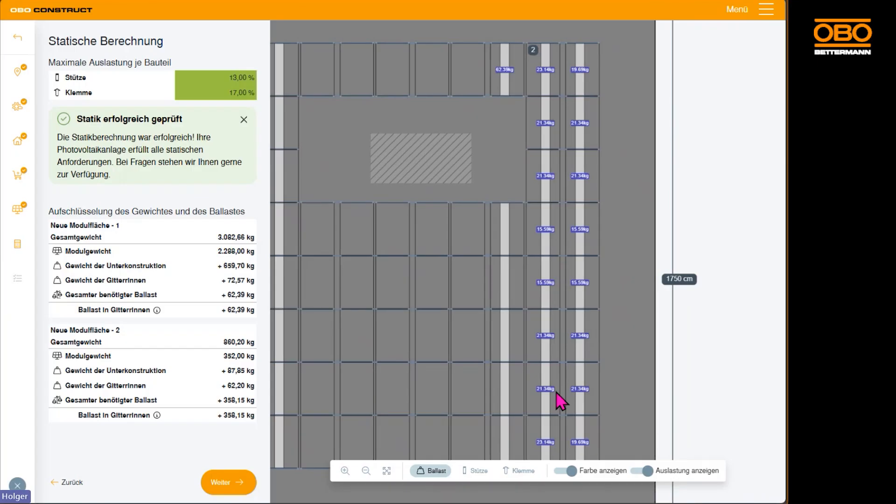
scroll(560, 402, "down", 5)
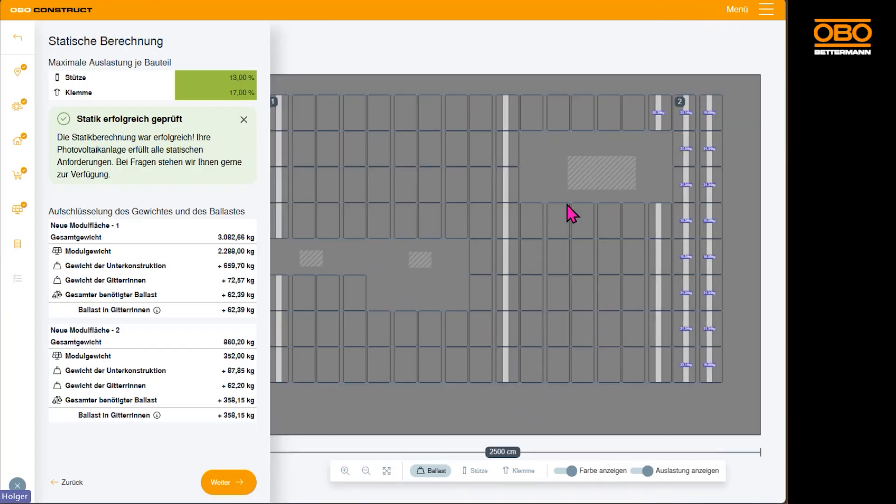
scroll(567, 206, "down", 3)
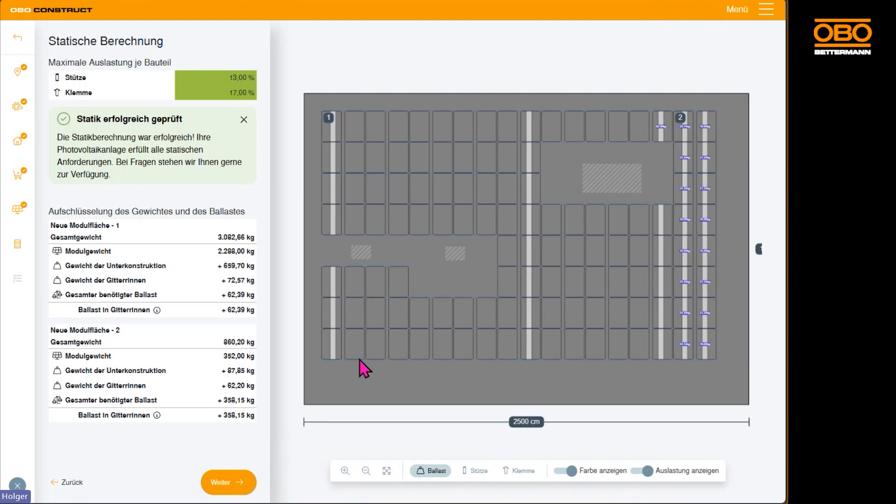
Return to the module configuration, narrow the module area to about 981 cm wide and duplicate it.
left_click(69, 483)
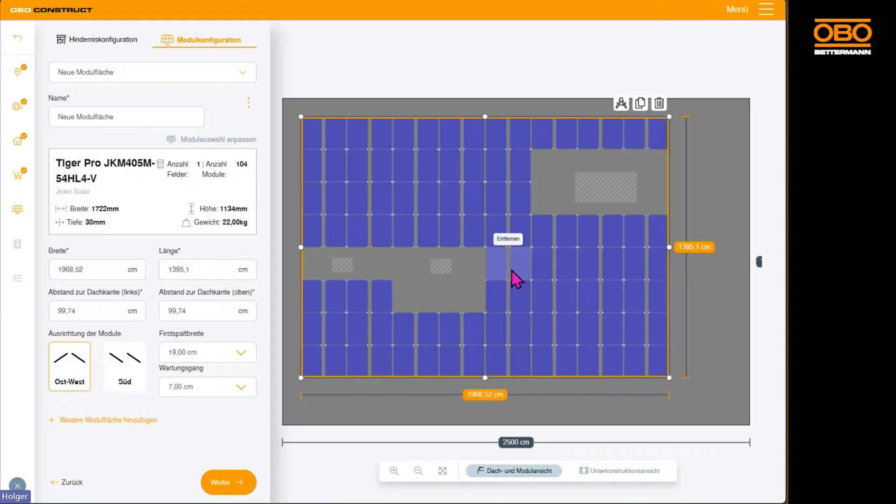
left_click_drag(669, 247, 516, 255)
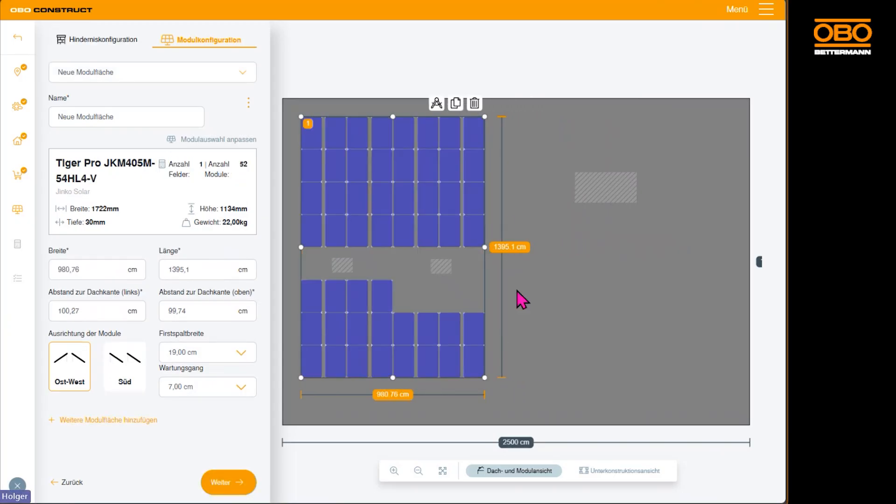
left_click_drag(484, 248, 514, 256)
left_click(457, 103)
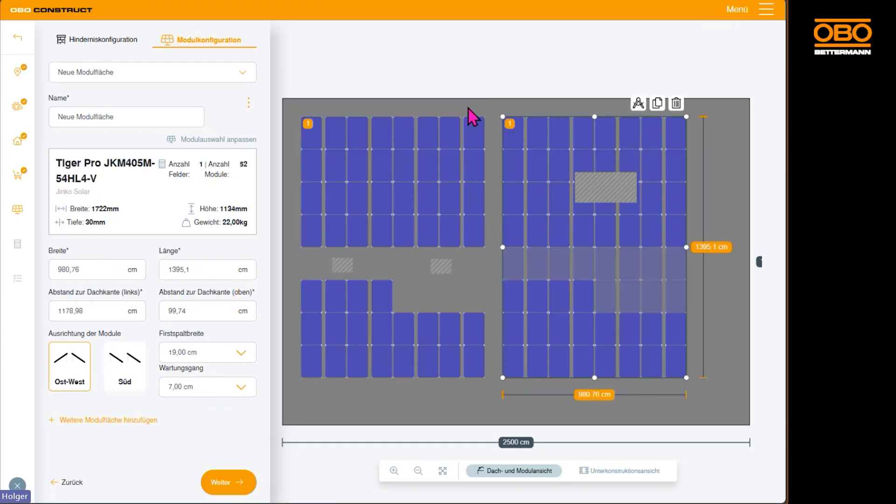
Add modules in all gaps of the duplicated area and shift it to about 1234 cm from the left roof edge.
left_click(513, 262)
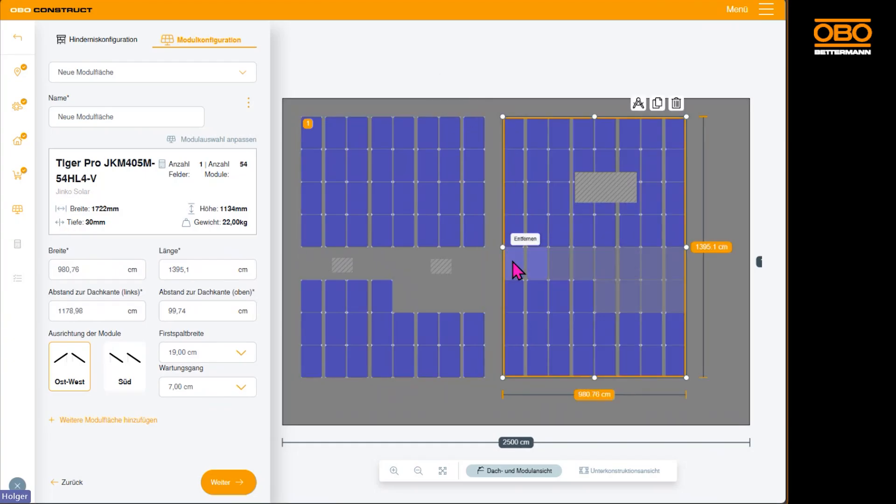
left_click(560, 270)
left_click(602, 266)
left_click(654, 266)
left_click(659, 296)
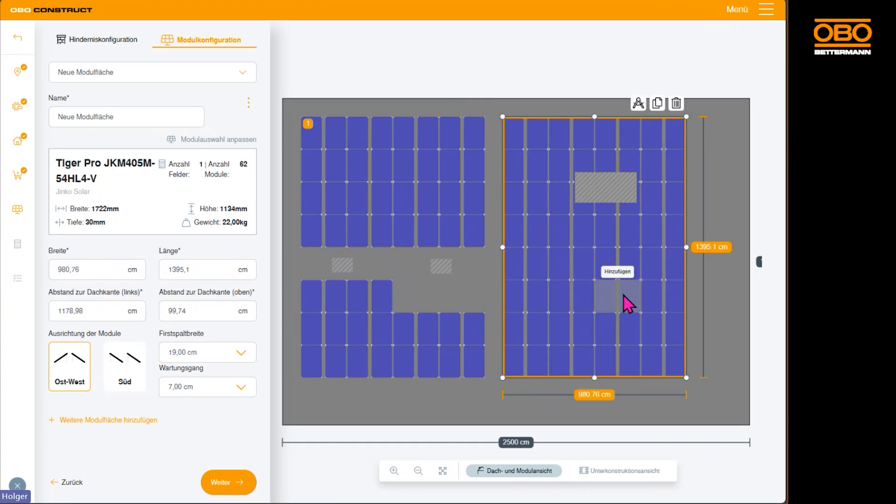
left_click(625, 303)
left_click(613, 303)
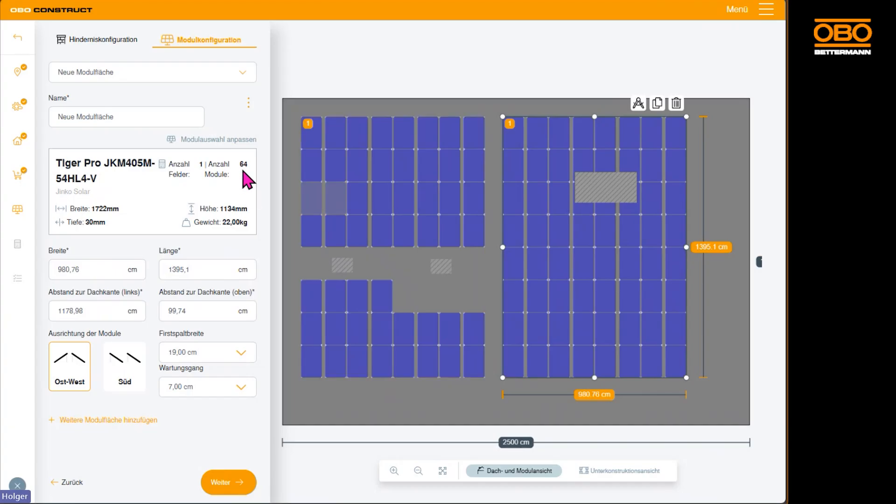
mouse_move(621, 230)
left_mouse_down()
mouse_move(646, 242)
mouse_move(631, 239)
left_mouse_up()
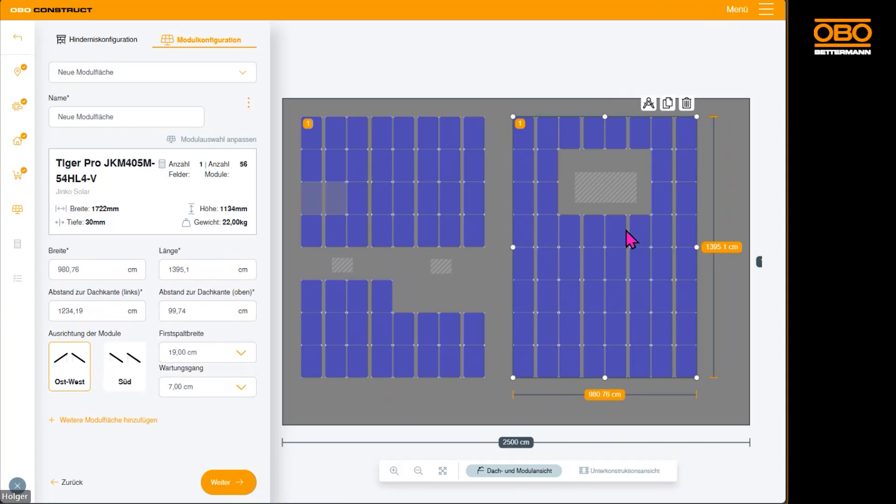
Restore the missing module pair in the original area and remove the four modules in the partial row below the small obstacles.
left_click(337, 201)
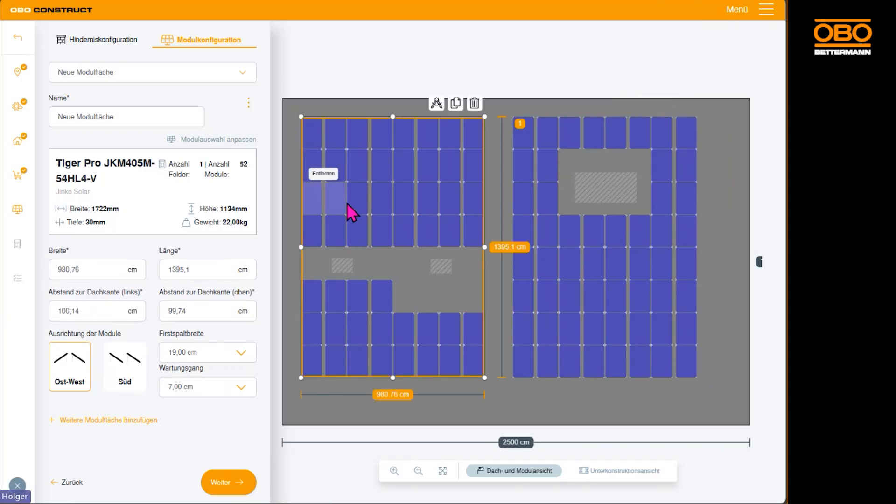
left_click(376, 300)
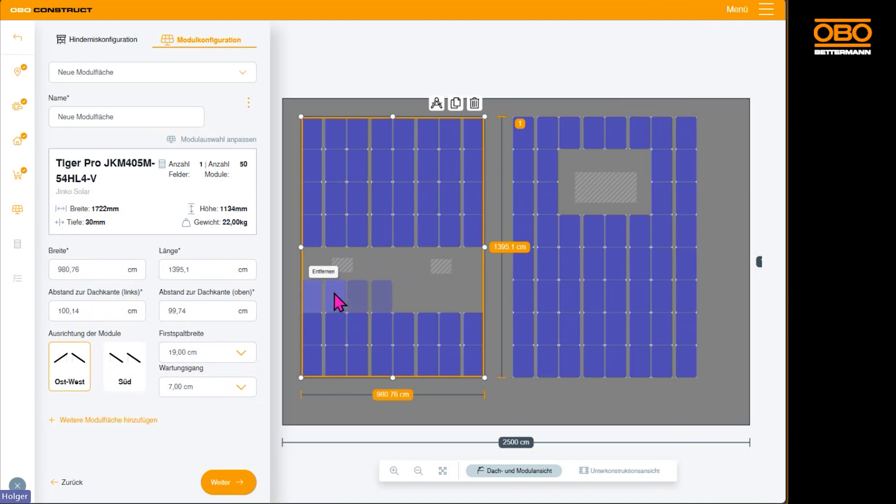
left_click(335, 293)
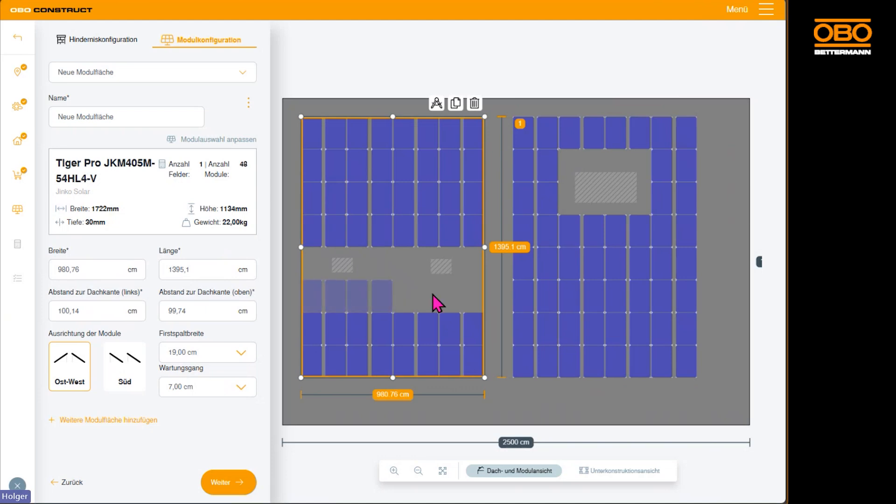
Check the substructure view of both module areas and run the static calculation for the new layout.
left_click(625, 471)
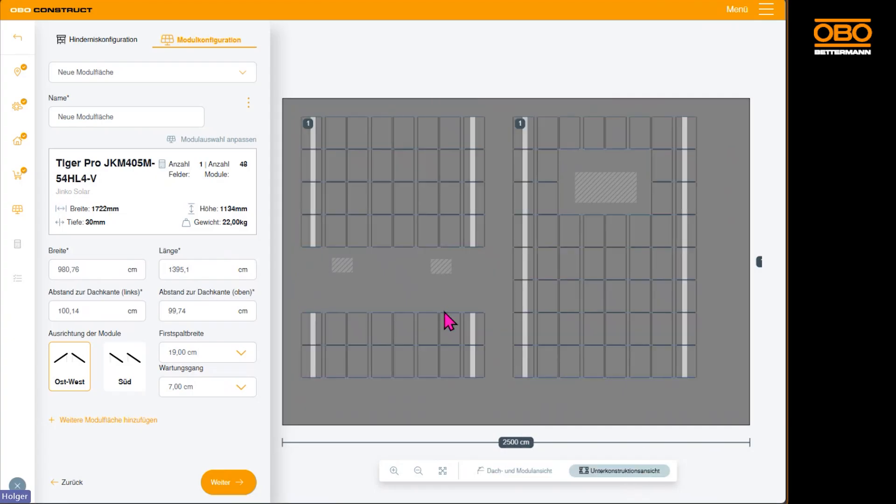
left_click(524, 473)
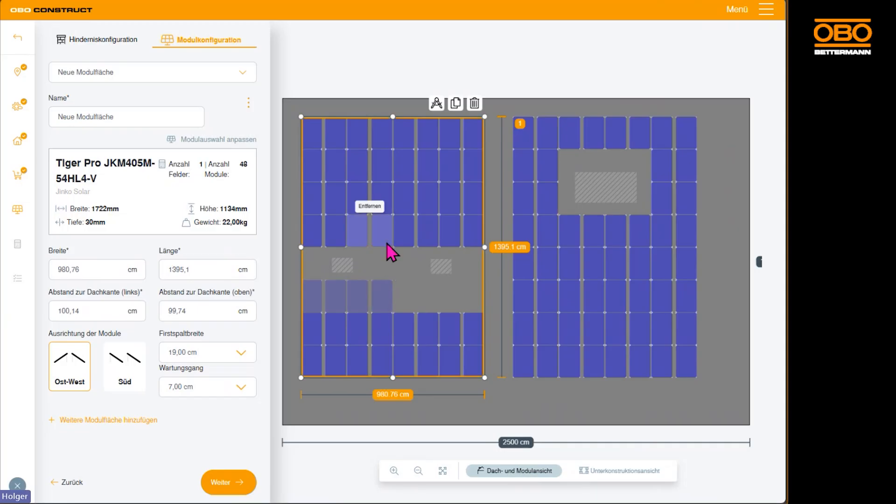
left_click(222, 485)
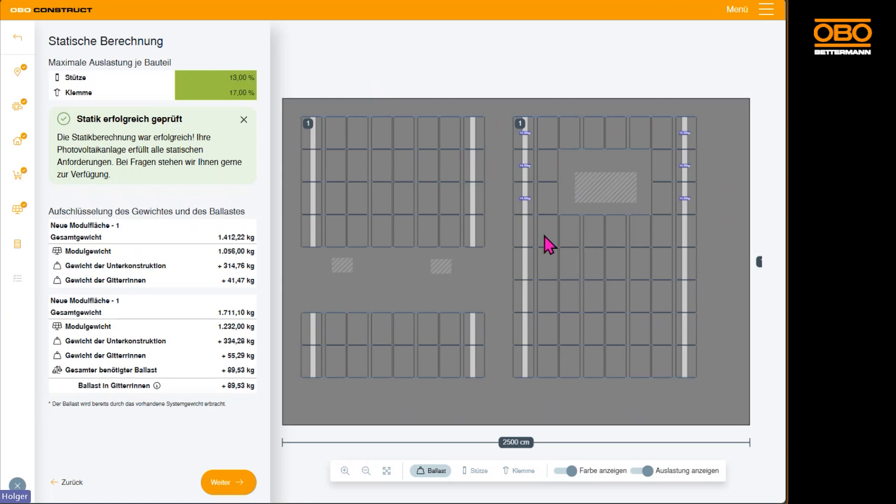
Examine the ballast weights around the large obstacle in the duplicated module area.
scroll(545, 244, "up", 3)
mouse_move(537, 100)
left_mouse_down()
mouse_move(510, 186)
mouse_move(471, 208)
left_mouse_up()
scroll(473, 147, "down", 5)
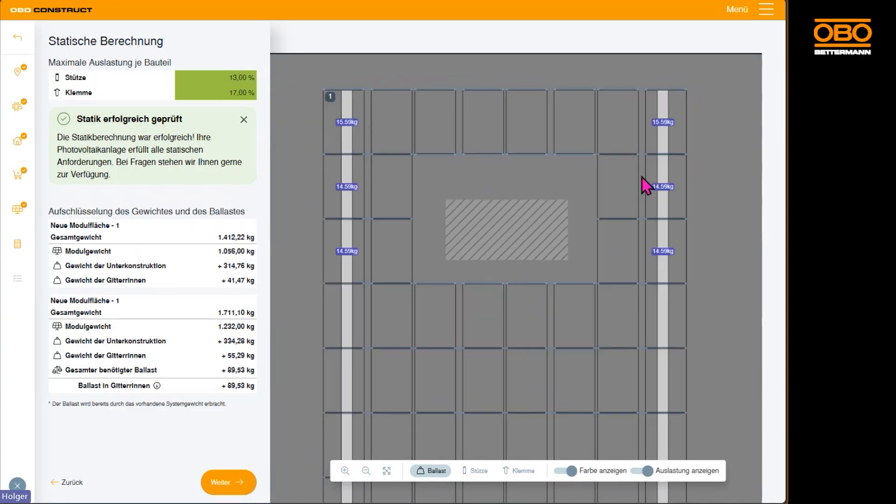
scroll(485, 266, "down", 4)
scroll(533, 304, "down", 5)
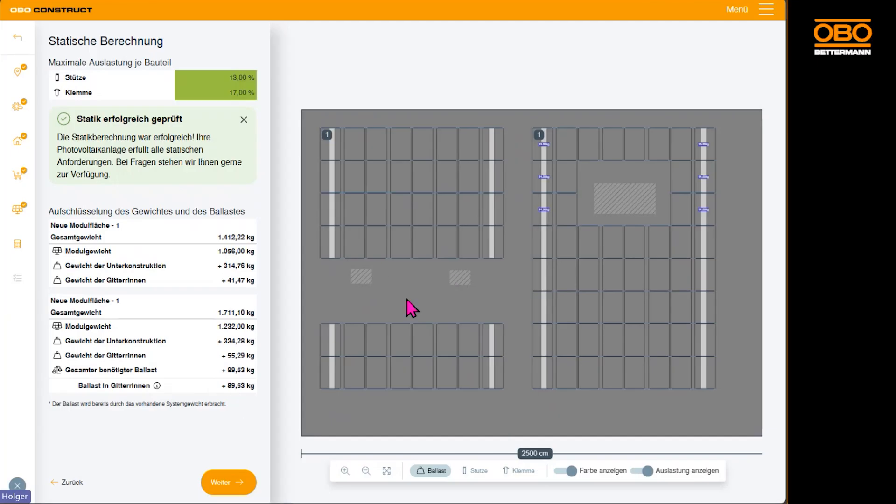
Proceed to the configuration summary and review the selected product lists of both module areas.
left_click(229, 483)
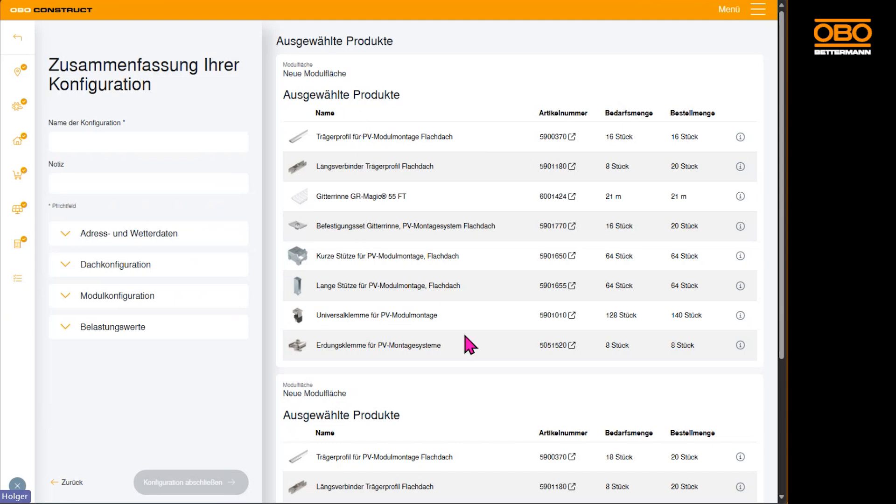
scroll(470, 344, "down", 3)
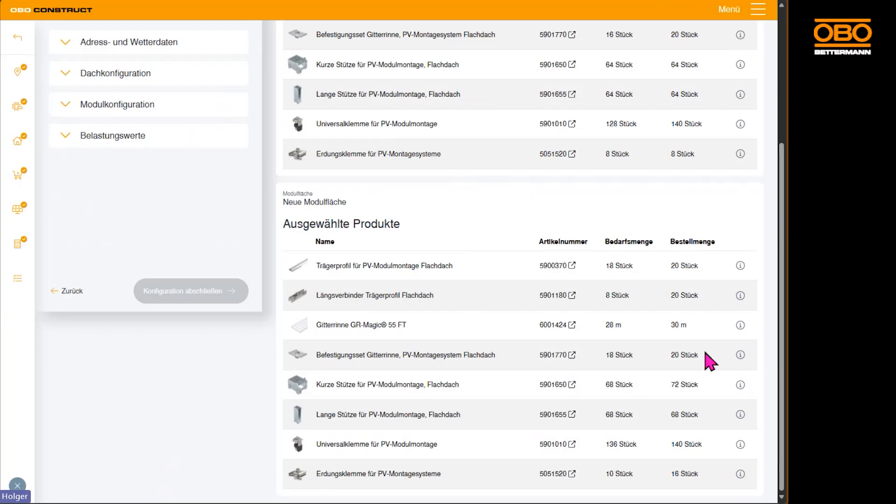
scroll(703, 445, "up", 1)
scroll(702, 445, "up", 2)
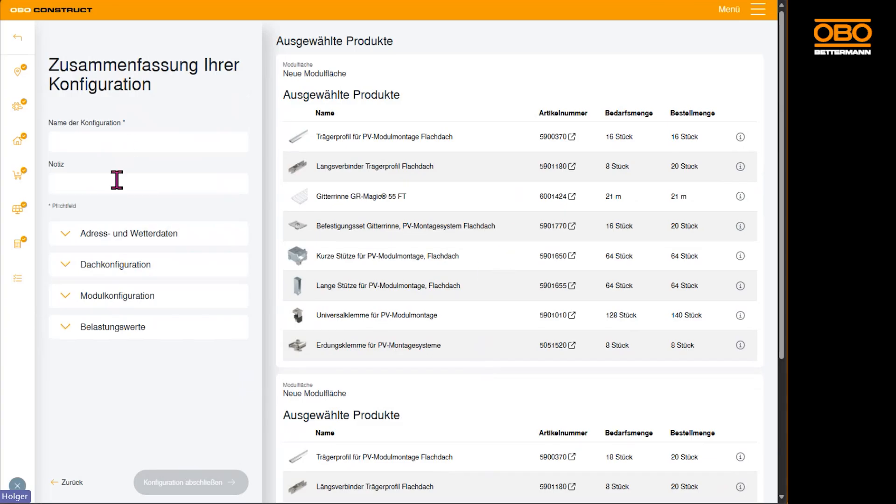
Name the configuration "Süd" and review its address and weather data in the summary.
left_click(133, 134)
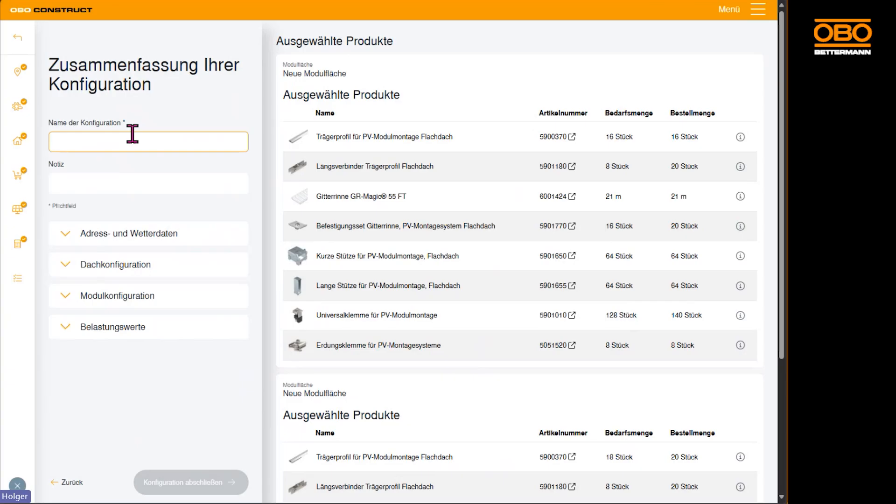
type("Süd")
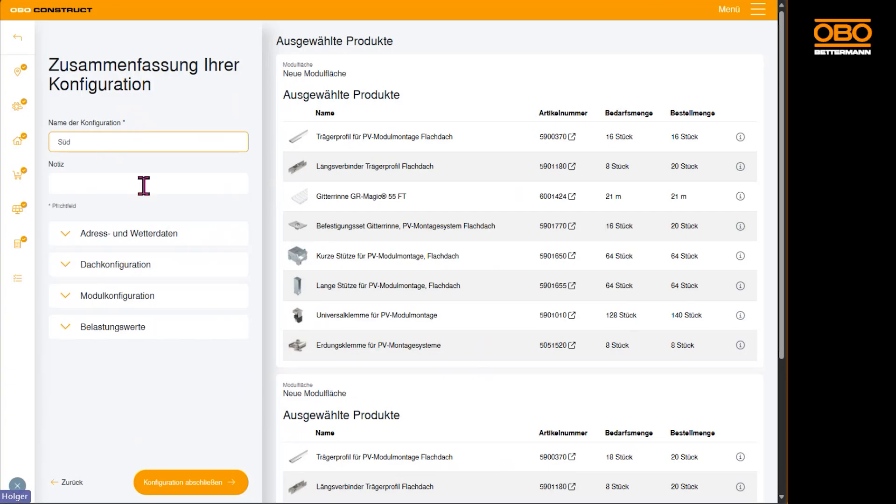
left_click(68, 238)
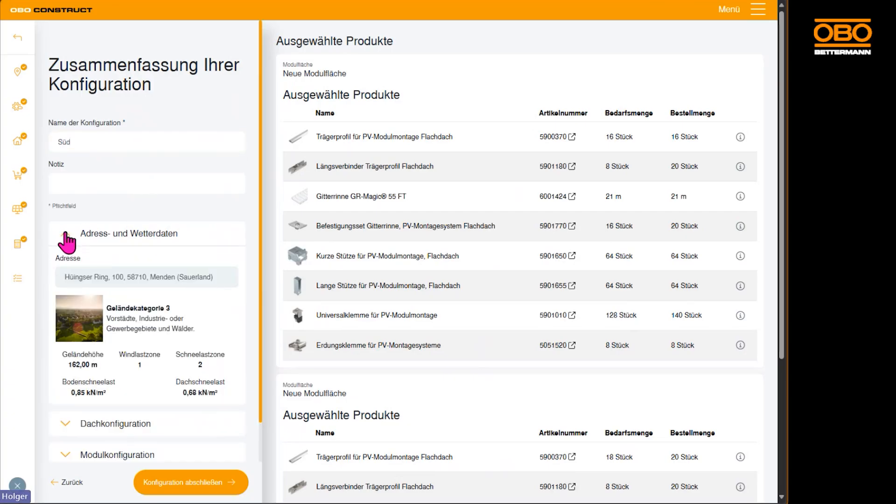
scroll(202, 237, "down", 1)
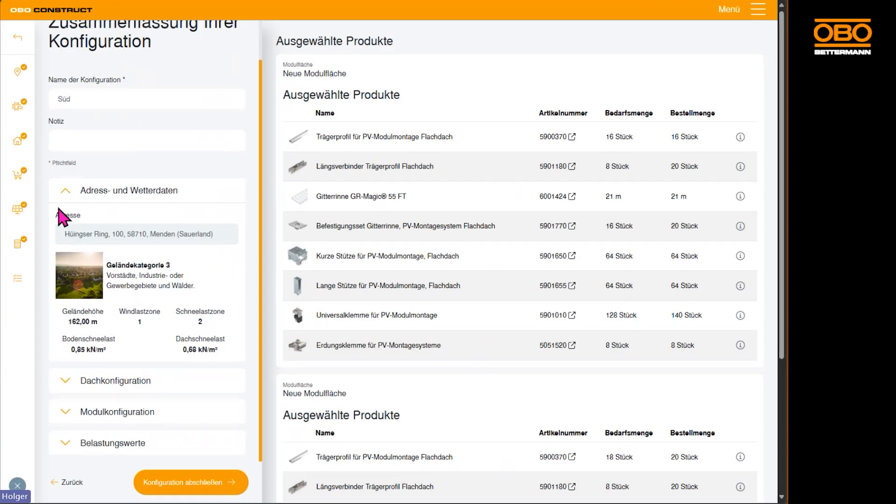
left_click(66, 190)
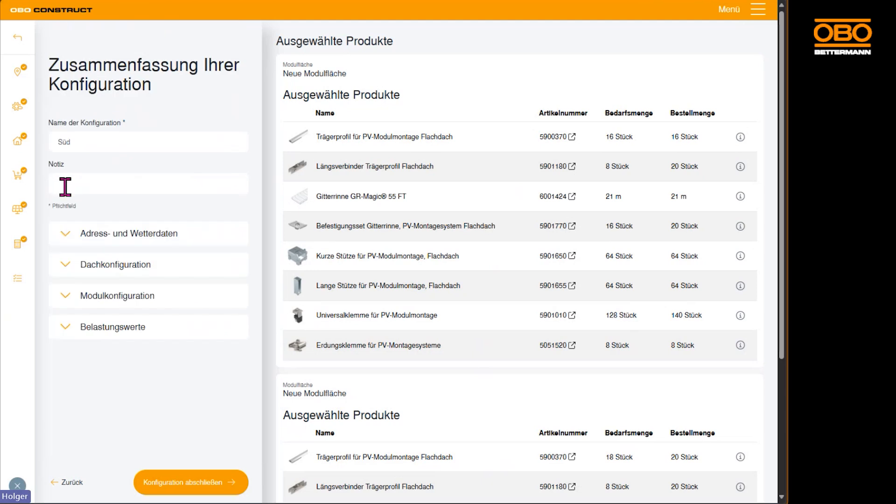
Review the roof configuration and the module configuration with its layout graphics and module data in the summary.
left_click(64, 268)
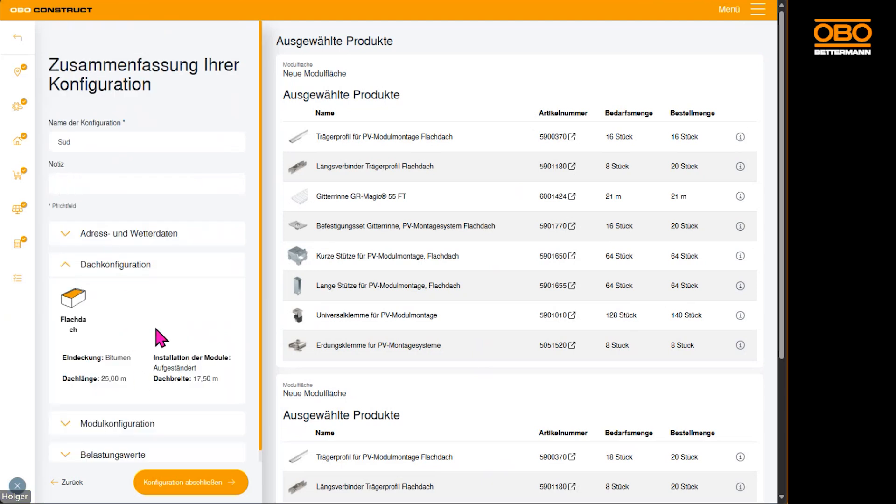
left_click(67, 275)
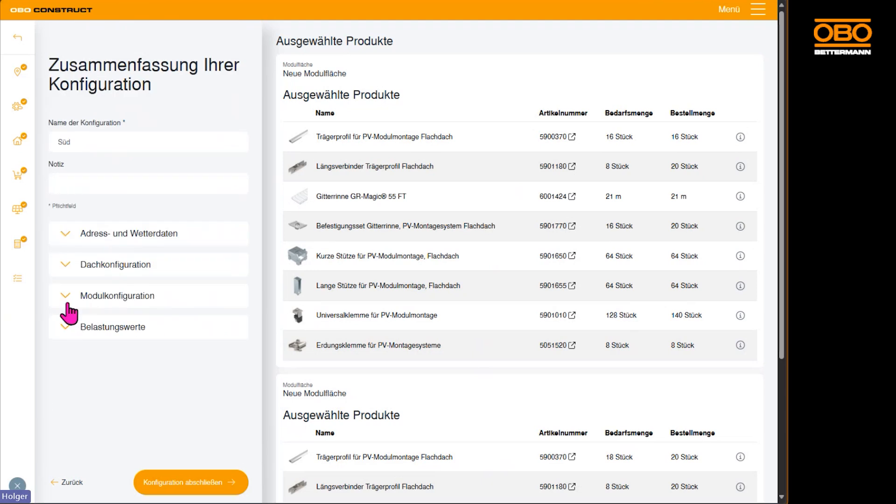
left_click(66, 299)
scroll(199, 369, "down", 1)
scroll(196, 369, "down", 4)
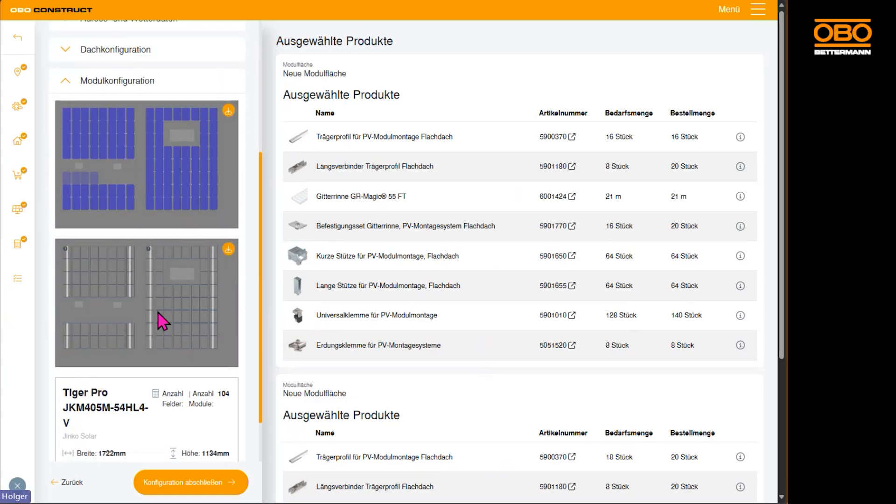
scroll(165, 303, "down", 2)
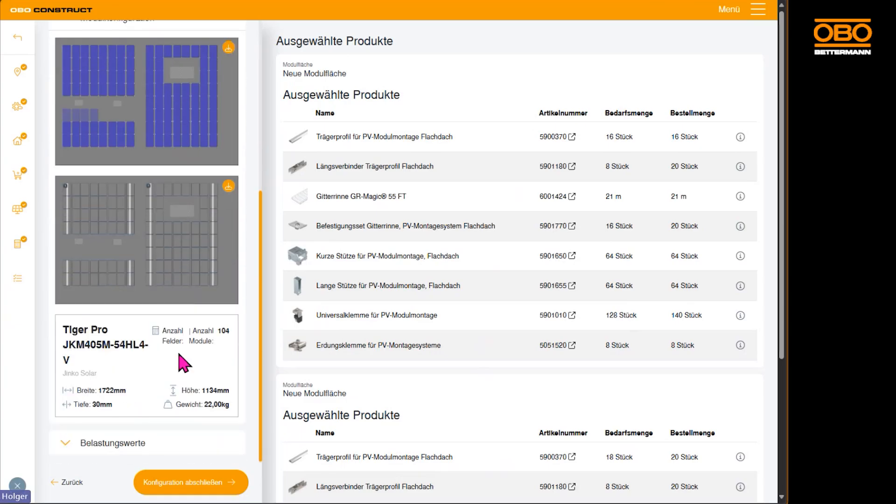
scroll(174, 367, "up", 6)
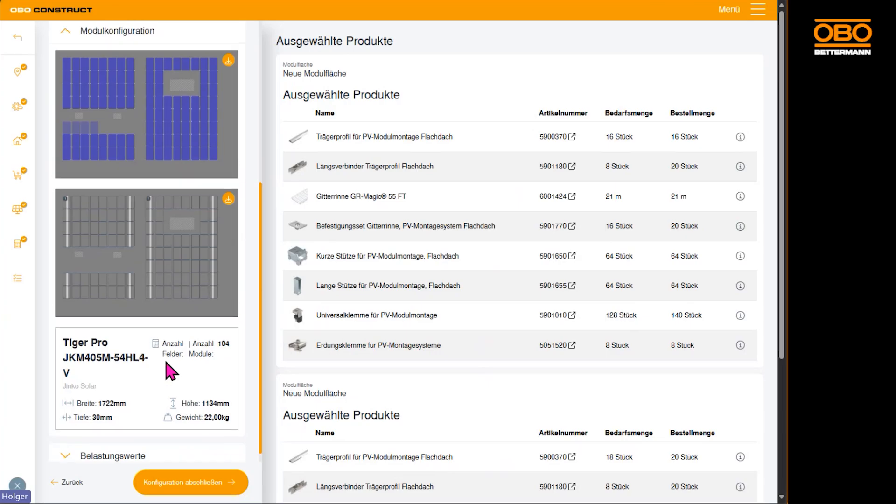
left_click(65, 287)
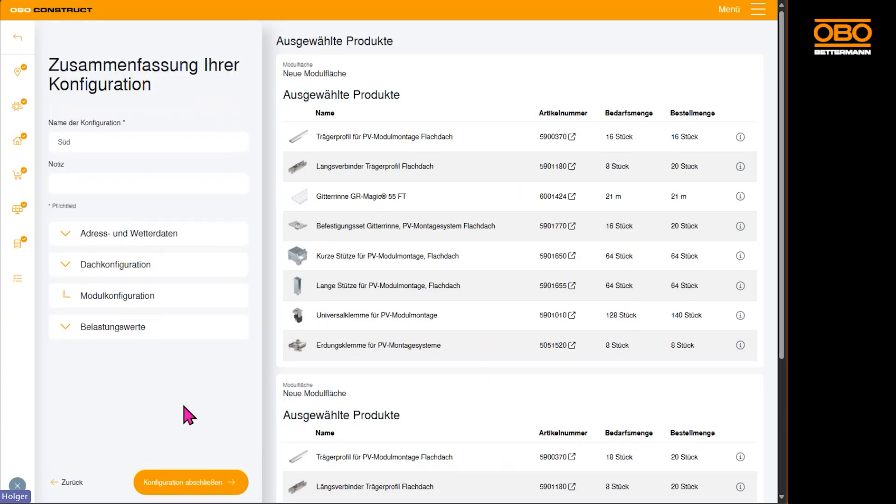
Complete the configuration and save it under the project name "OBO Bettermann" and the building name "Süd Bungalow".
left_click(184, 482)
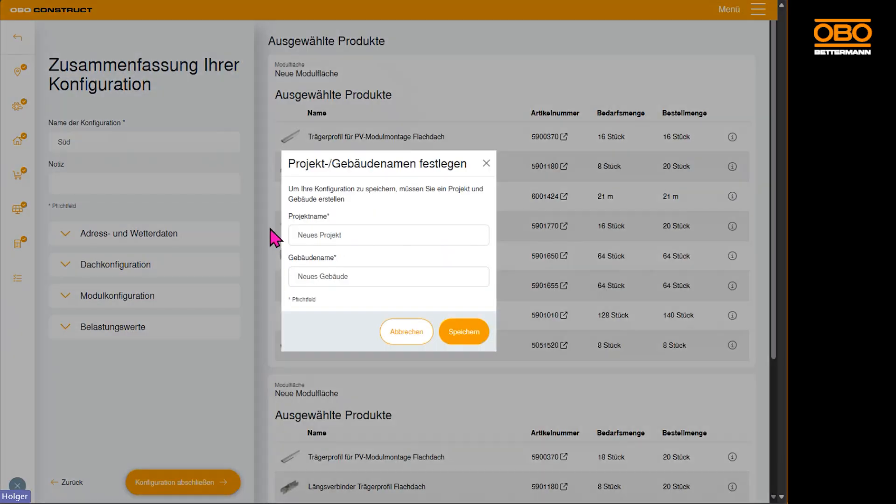
left_click(375, 232)
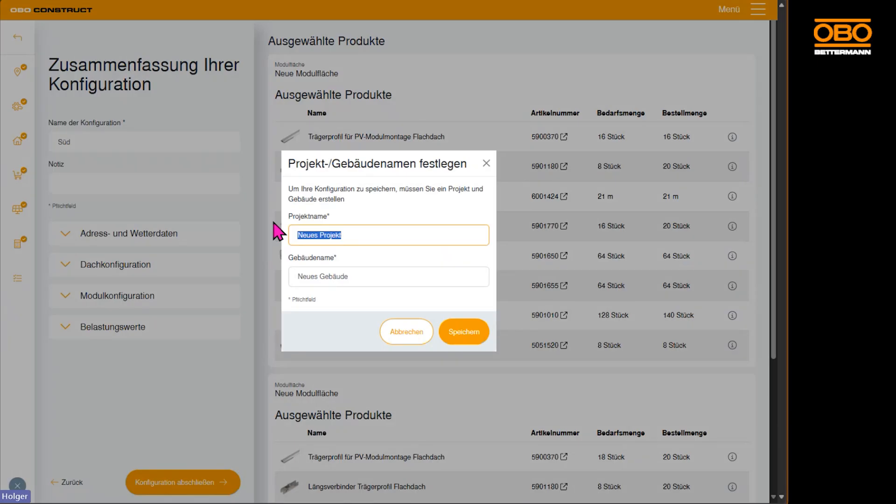
type("OBO Bettermann")
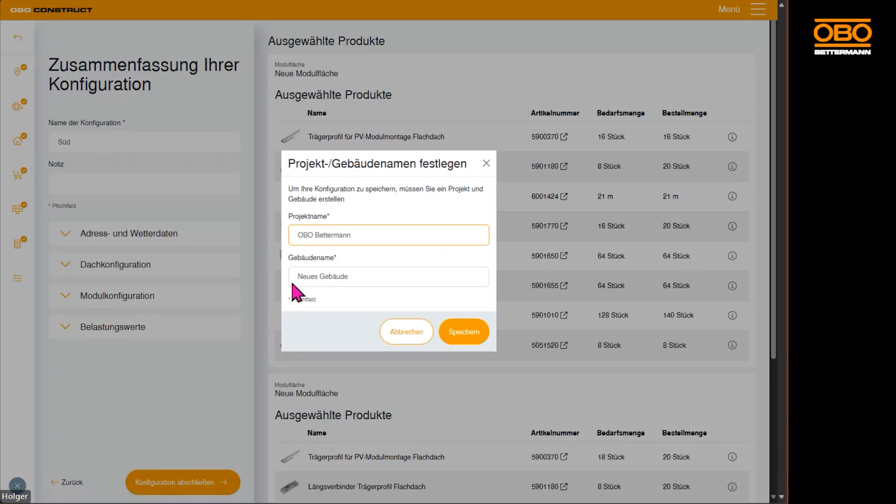
left_click(374, 277)
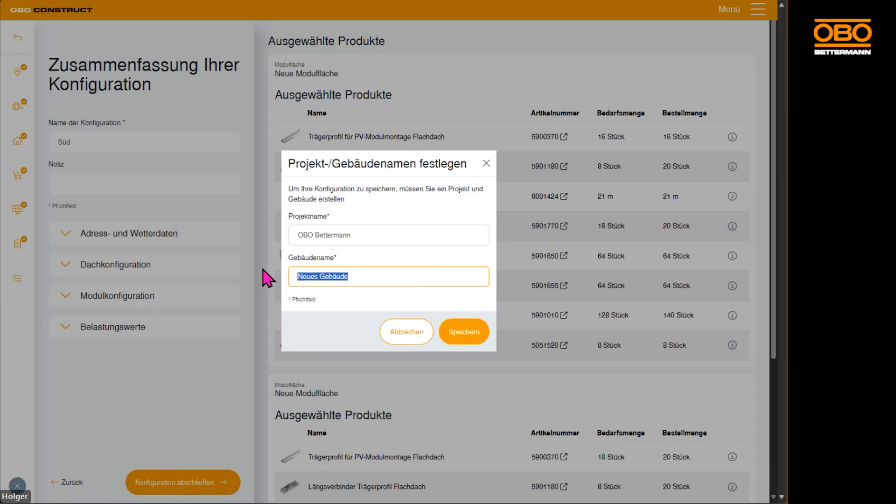
type("Süd Bungalow")
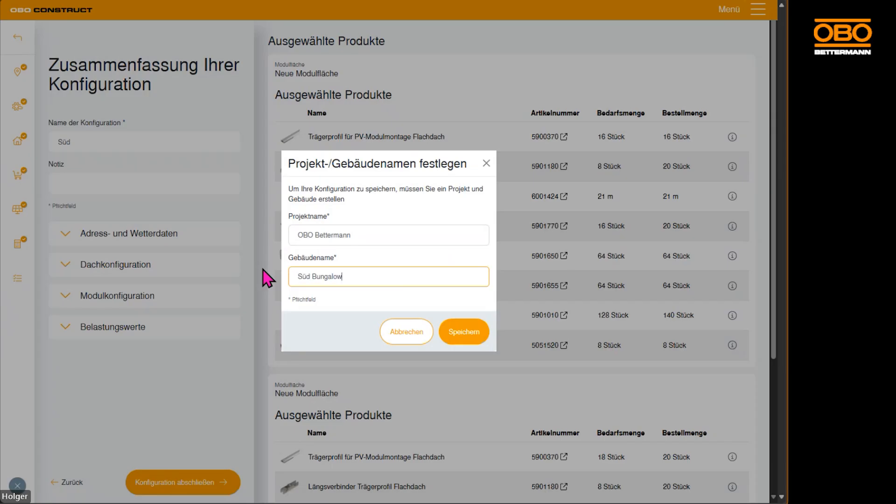
left_click(464, 333)
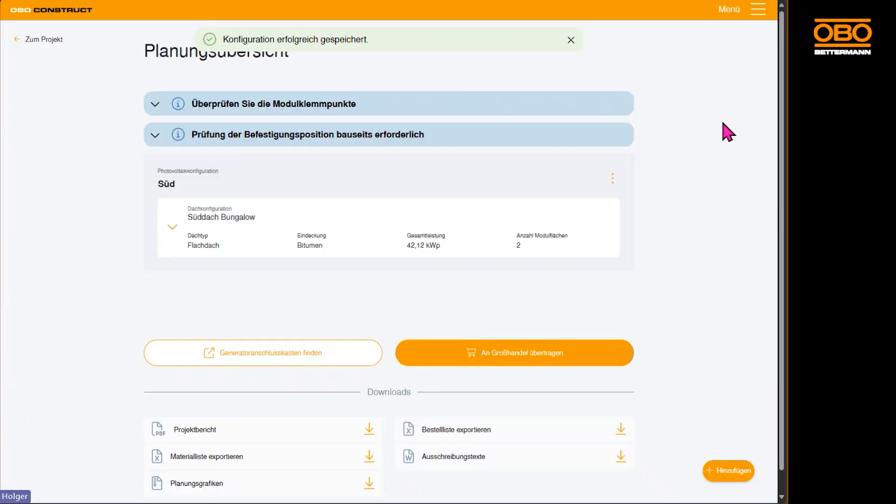
Go to the dashboard and reopen the photovoltaic configuration of the Süd Bungalow building in the OBO Bettermann project.
left_click(758, 14)
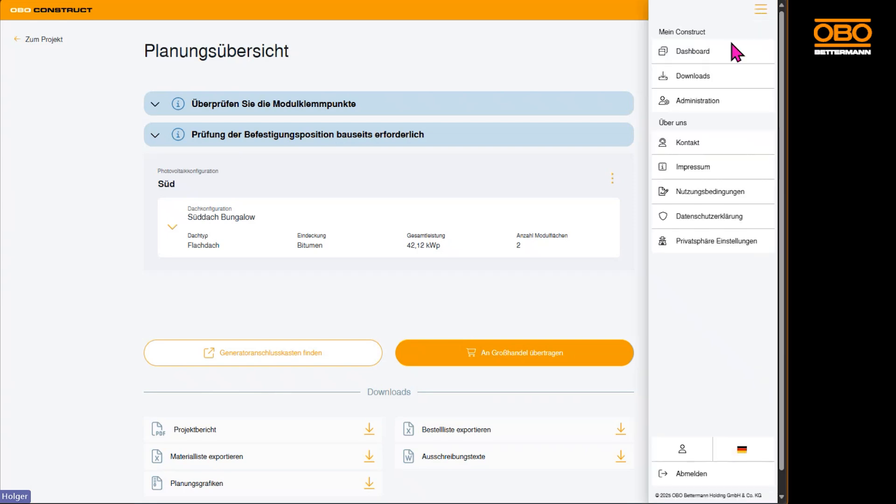
left_click(701, 52)
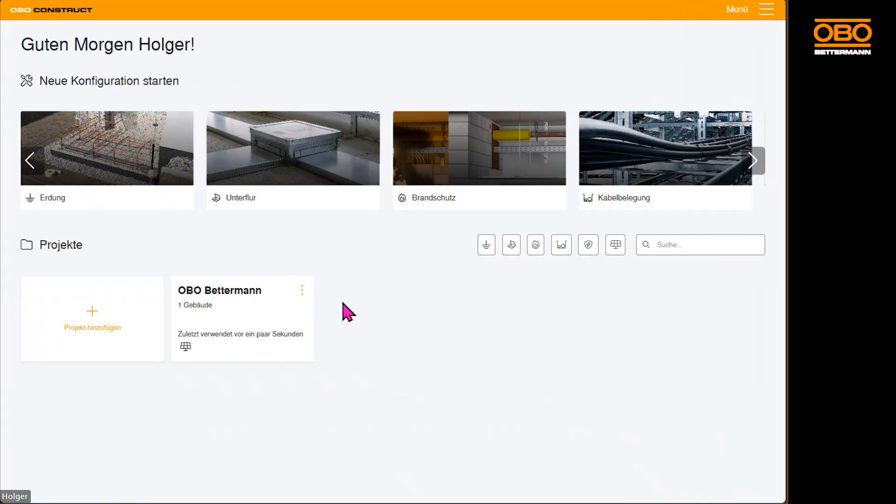
left_click(235, 315)
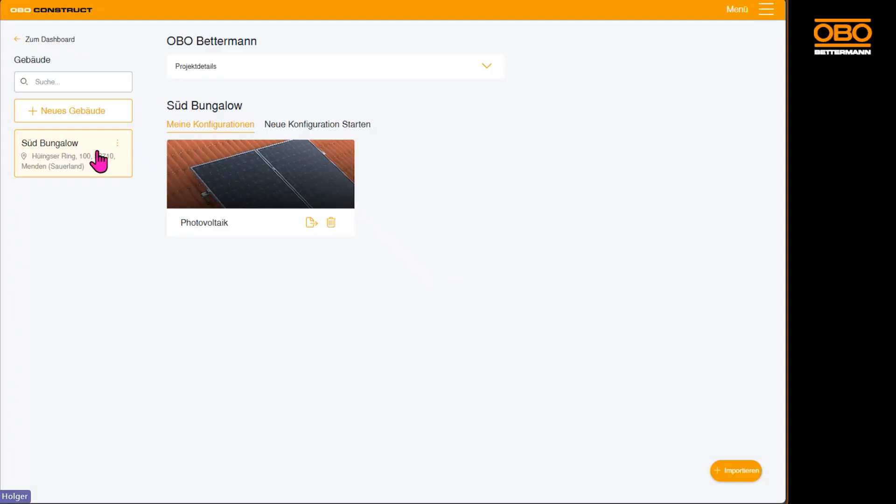
left_click(178, 171)
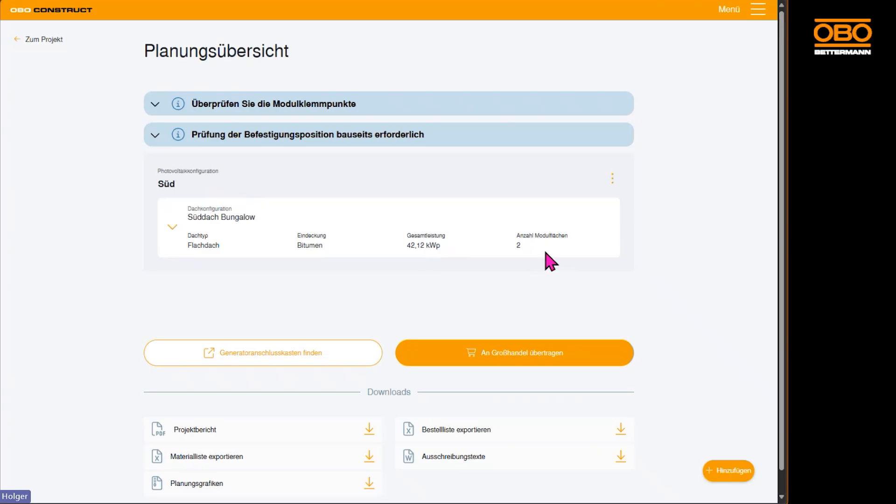
Review the details of the Süddach Bungalow roof and the technical data and parts list of its first module area.
left_click(176, 236)
scroll(652, 252, "down", 4)
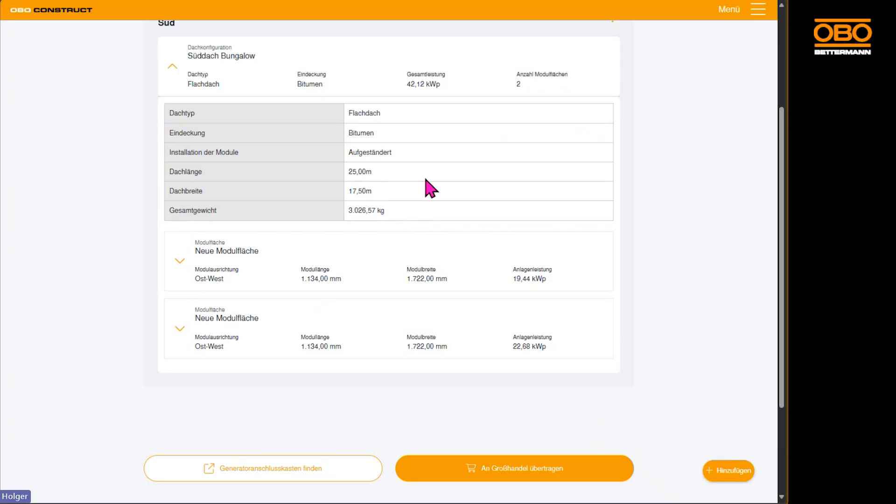
left_click(179, 260)
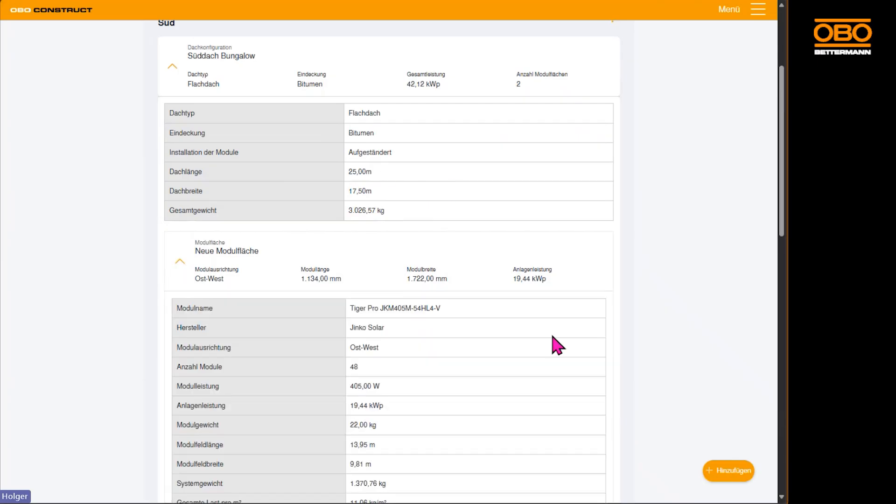
scroll(557, 344, "down", 2)
scroll(558, 345, "down", 2)
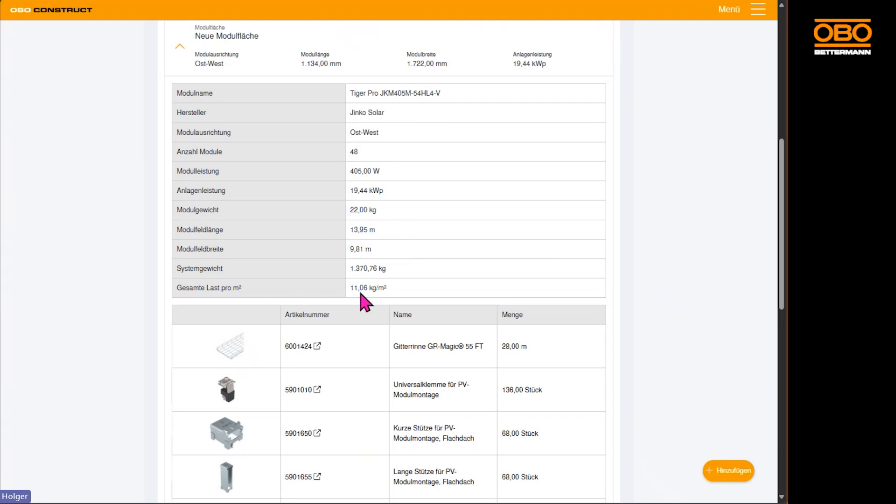
scroll(402, 302, "down", 5)
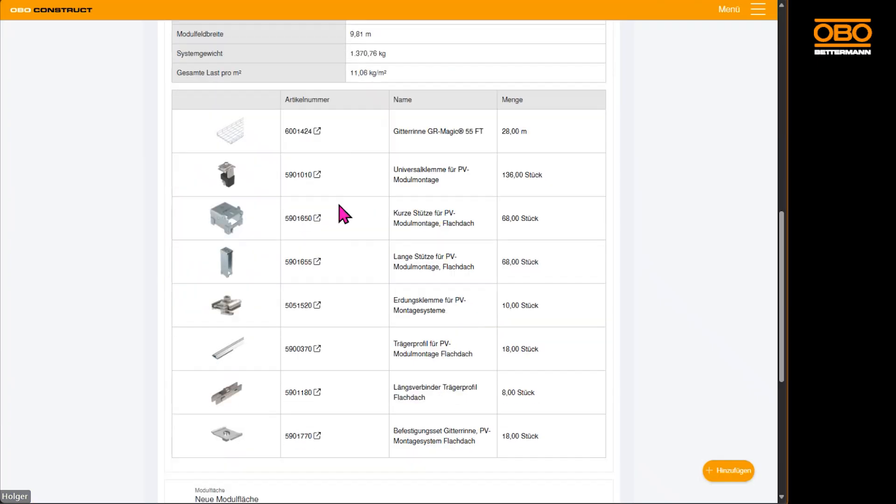
scroll(368, 194, "down", 3)
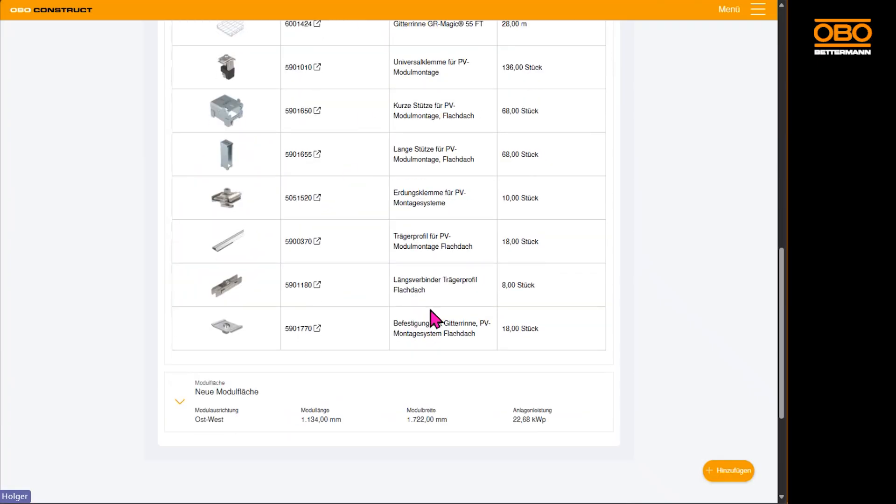
scroll(430, 260, "down", 2)
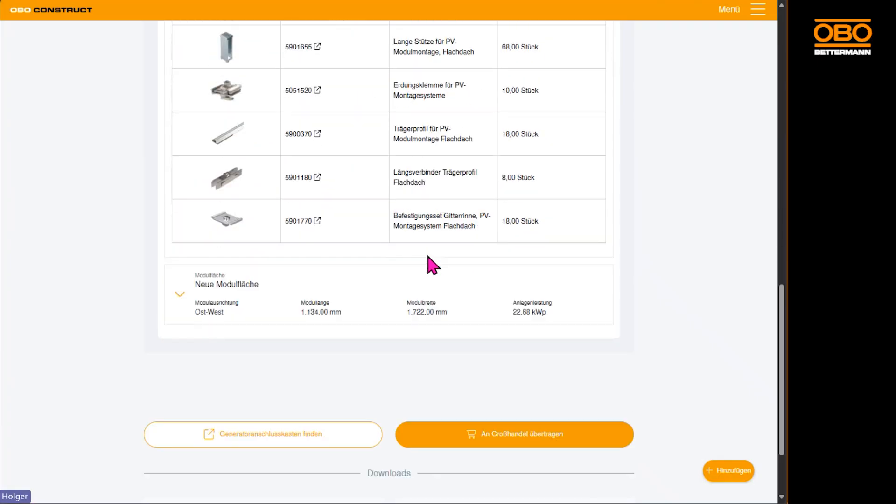
Examine the second module area's technical data, ballast and parts list, and collapse the roof details.
left_click(181, 295)
scroll(314, 304, "down", 4)
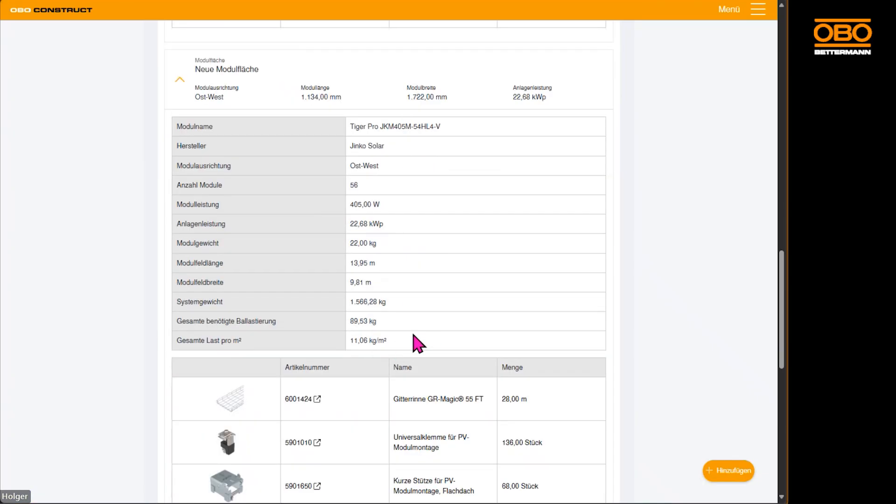
scroll(372, 364, "down", 9)
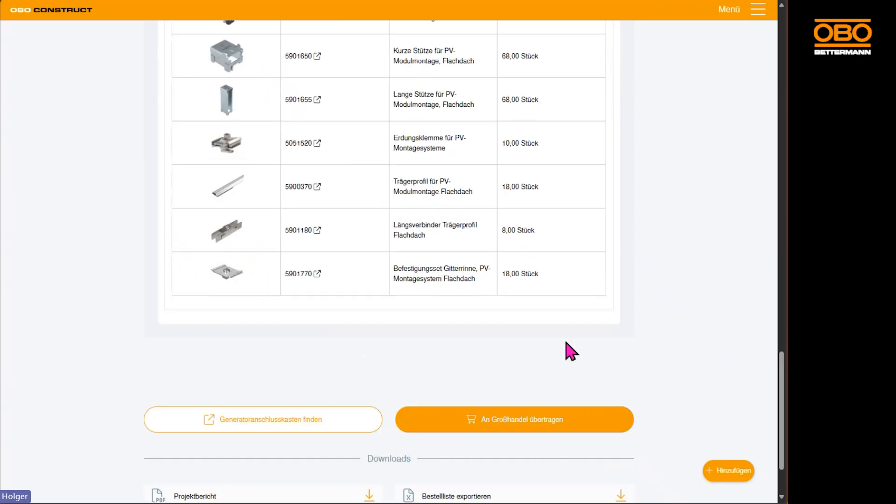
scroll(562, 359, "up", 12)
scroll(559, 366, "up", 15)
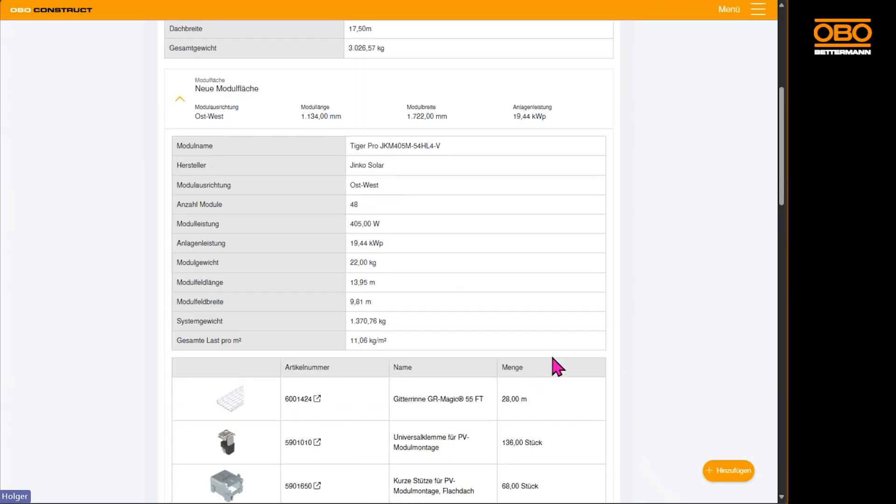
left_click(172, 229)
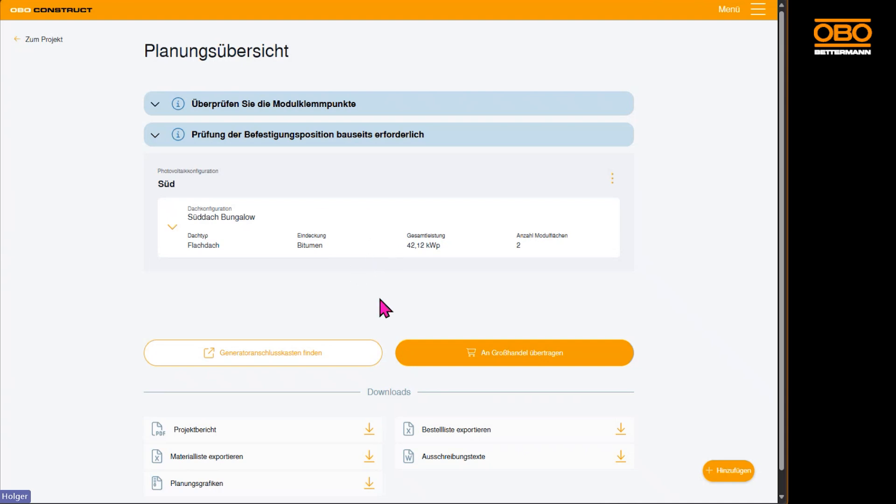
Download the project report as a PDF, open it and enlarge its page view.
scroll(109, 301, "down", 1)
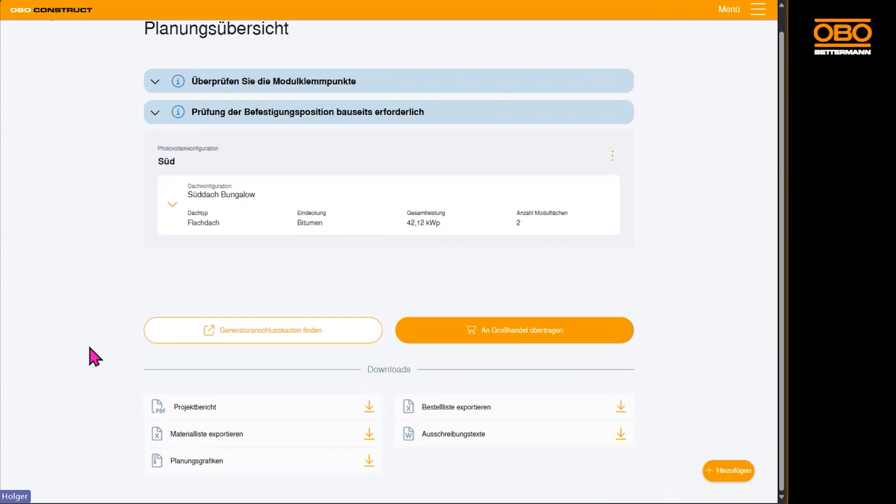
left_click(196, 411)
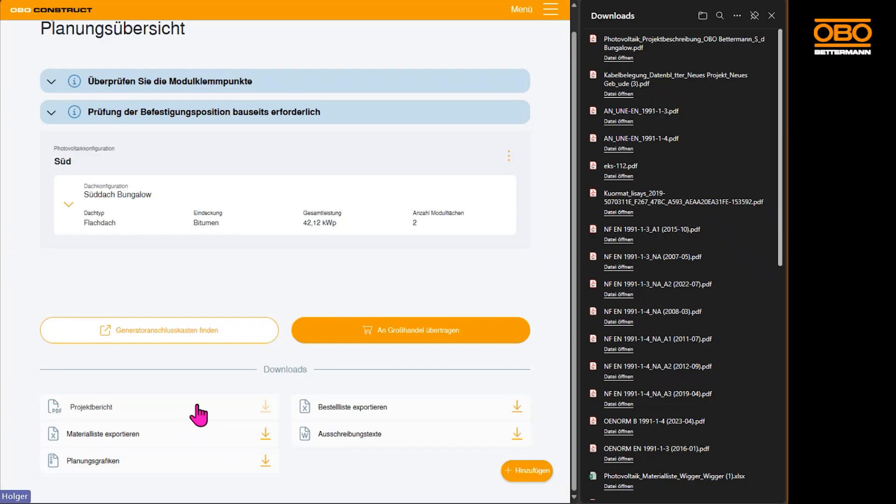
left_click(619, 58)
left_click(771, 16)
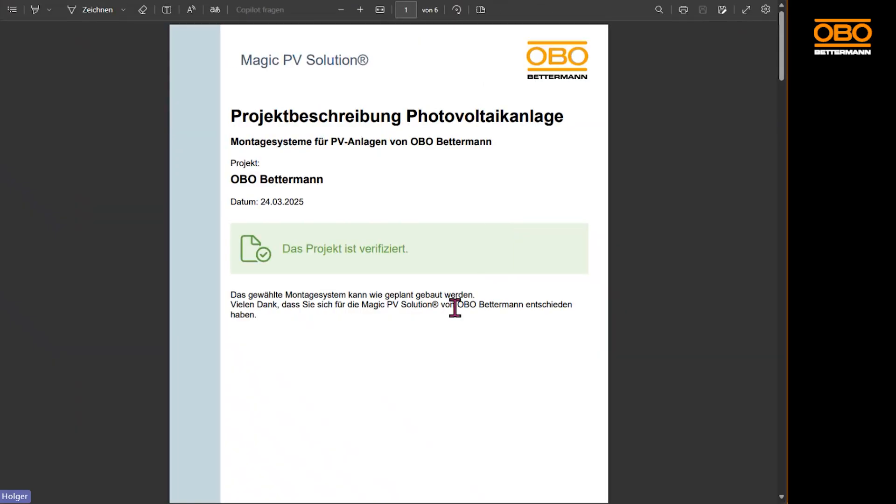
left_click(360, 9)
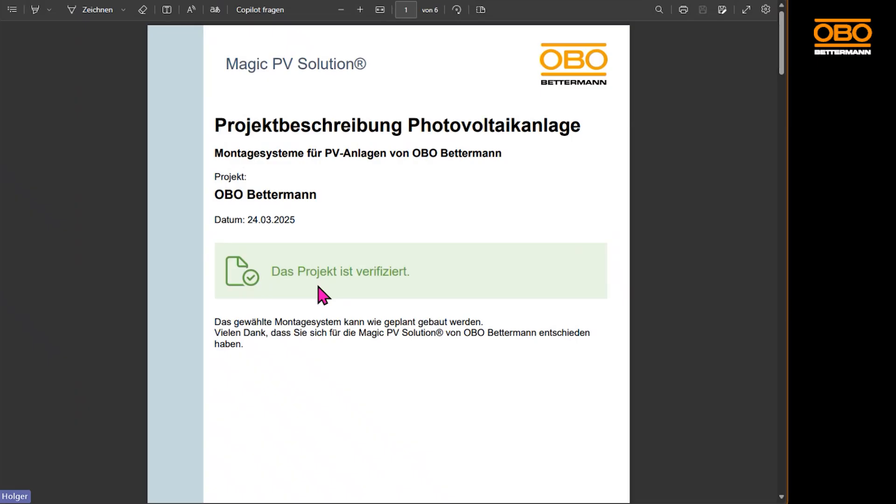